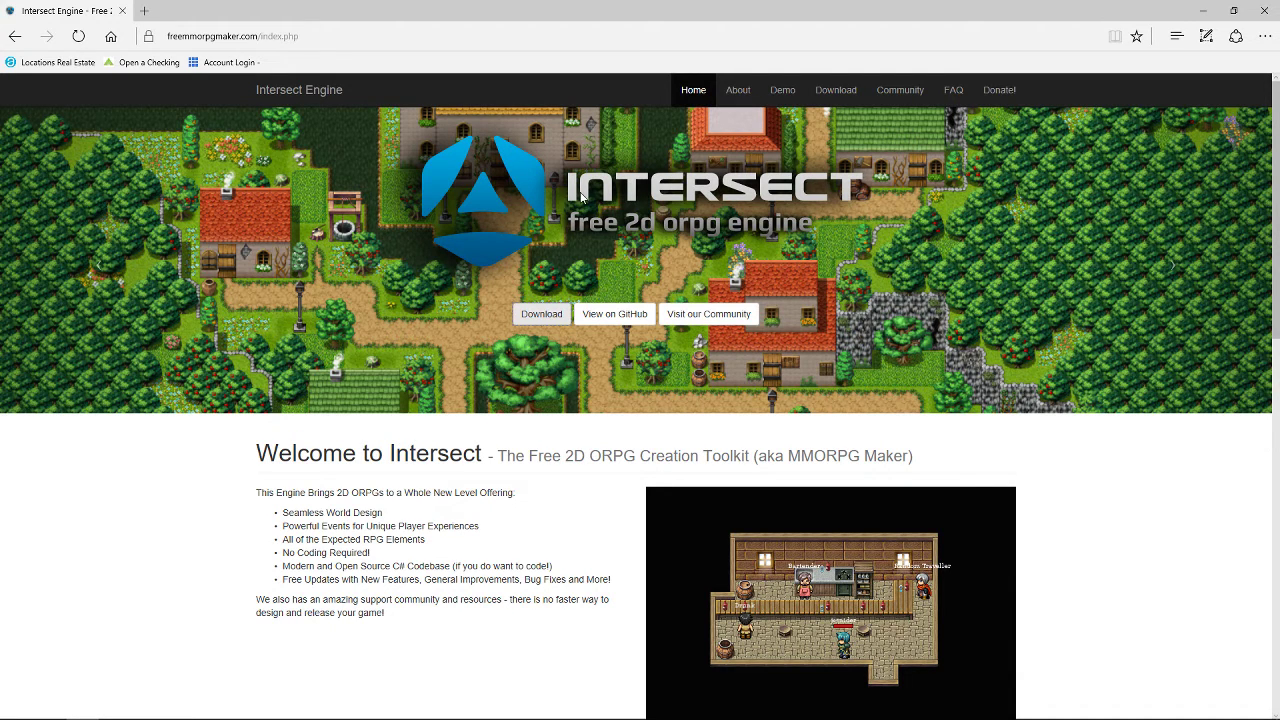
# Go to the Intersect Engine Downloads page from the site's Download banner.
pyautogui.click(536, 315)
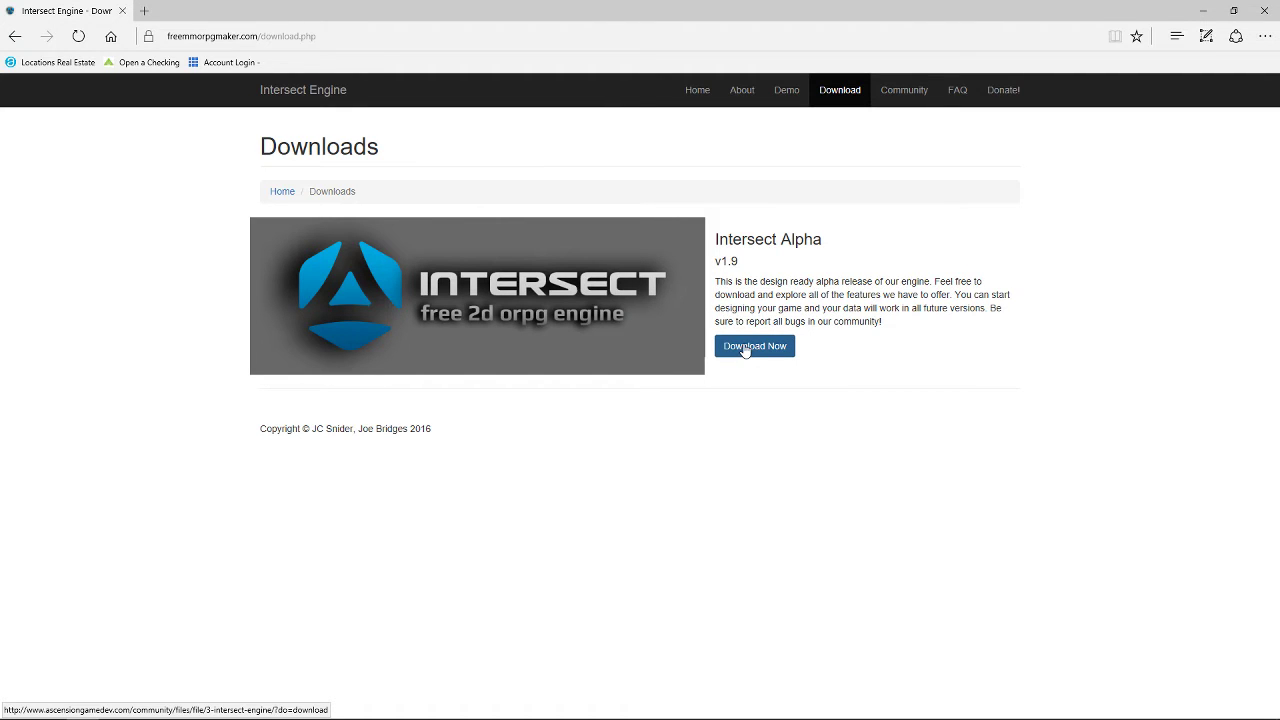
# Save Intersect Alpha 1.9.zip into the Desktop's IntersectTutorialFresh folder.
pyautogui.click(745, 349)
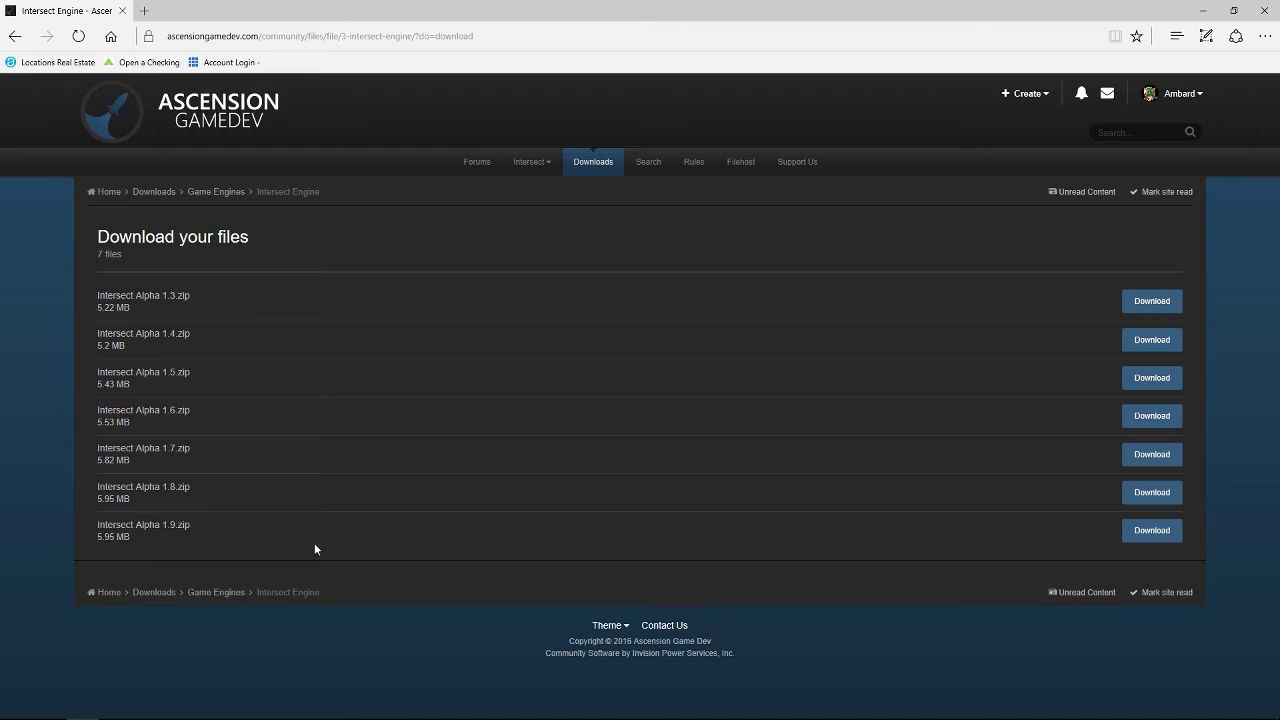
pyautogui.click(1156, 532)
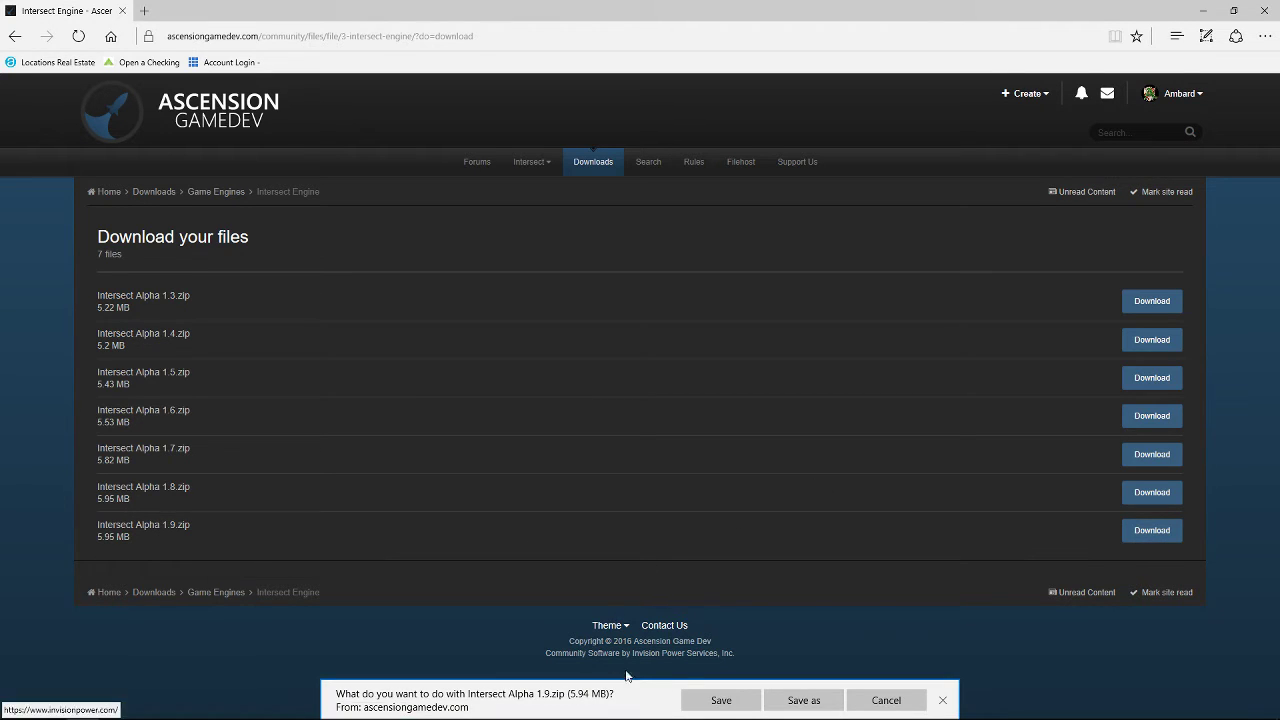
pyautogui.click(804, 700)
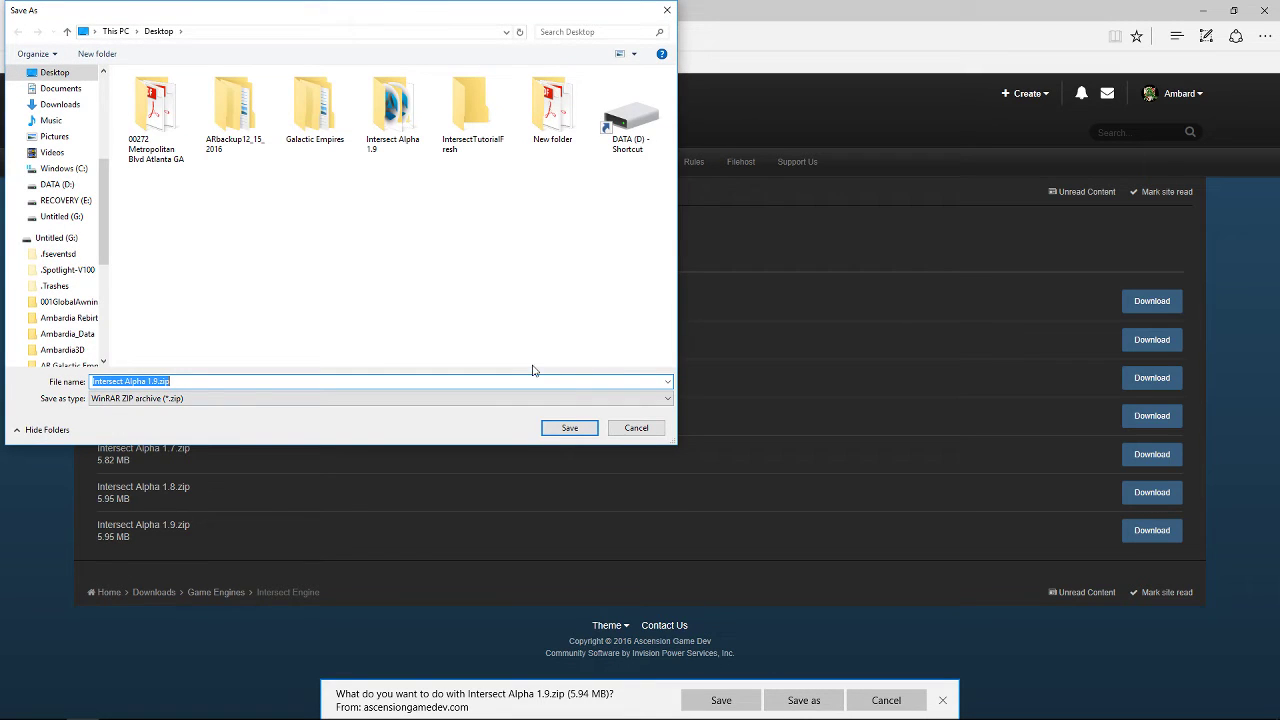
pyautogui.click(465, 113)
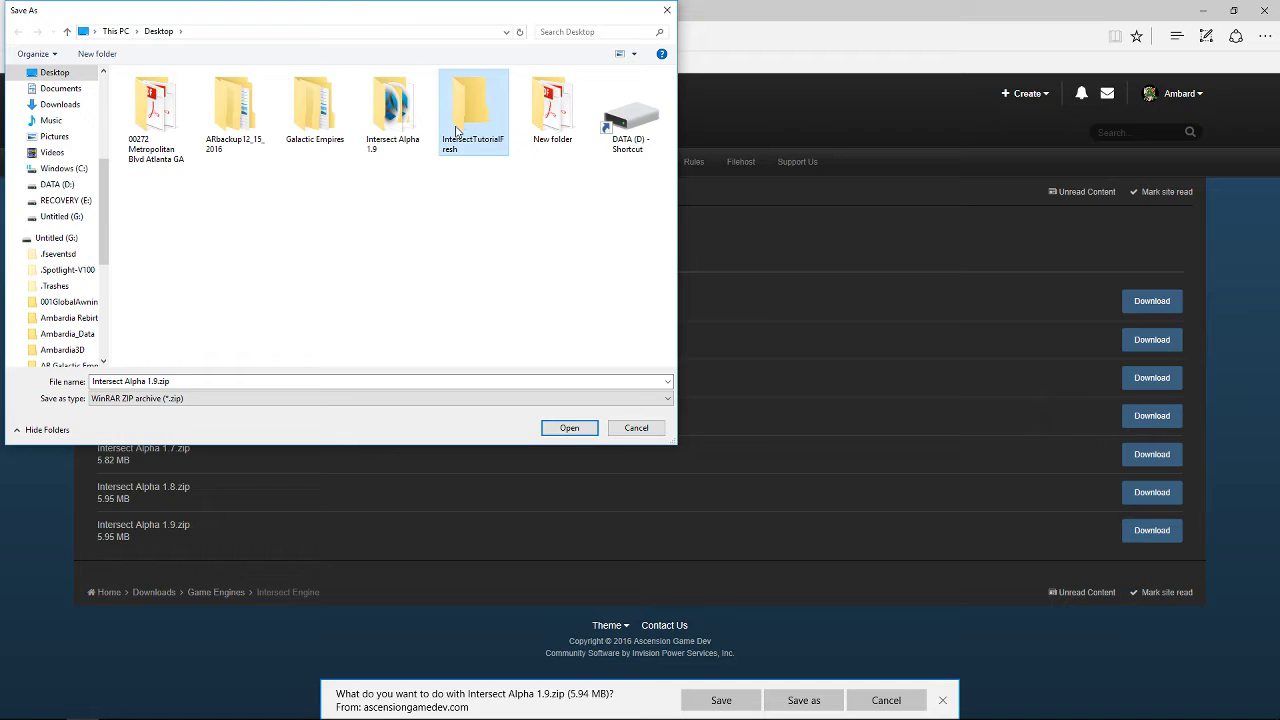
pyautogui.doubleClick(458, 128)
pyautogui.click(566, 428)
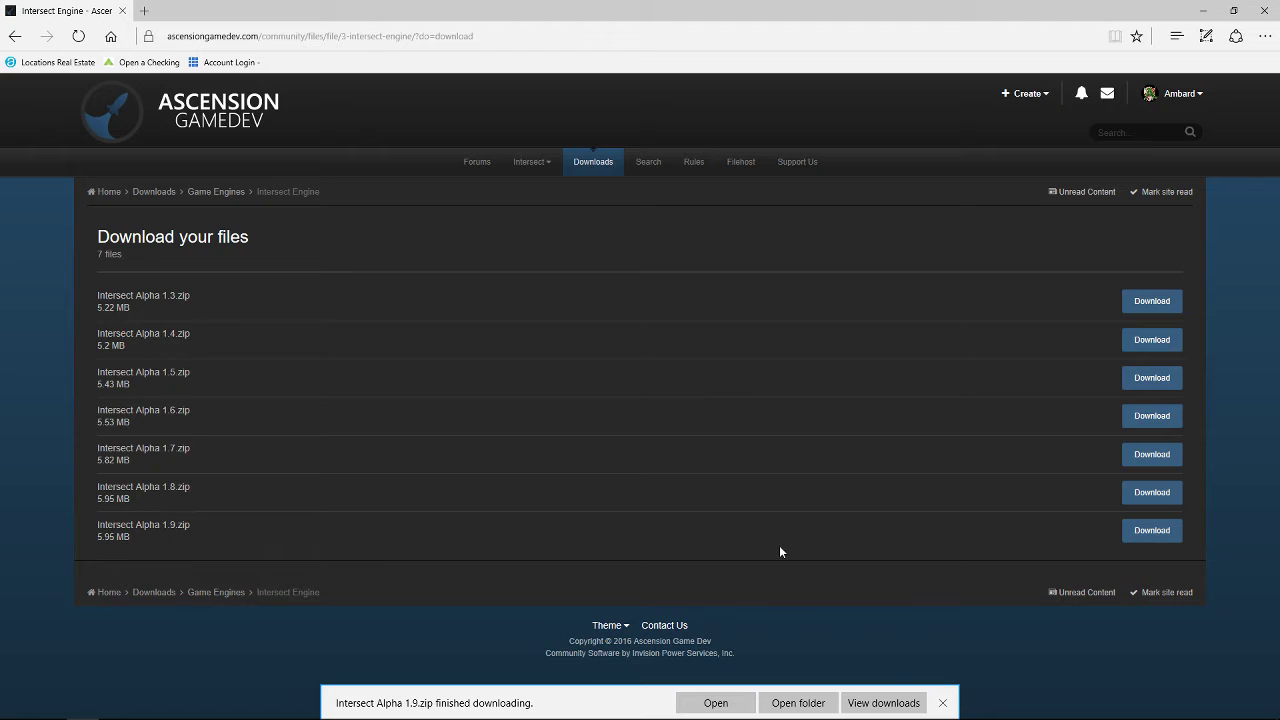
pyautogui.click(942, 703)
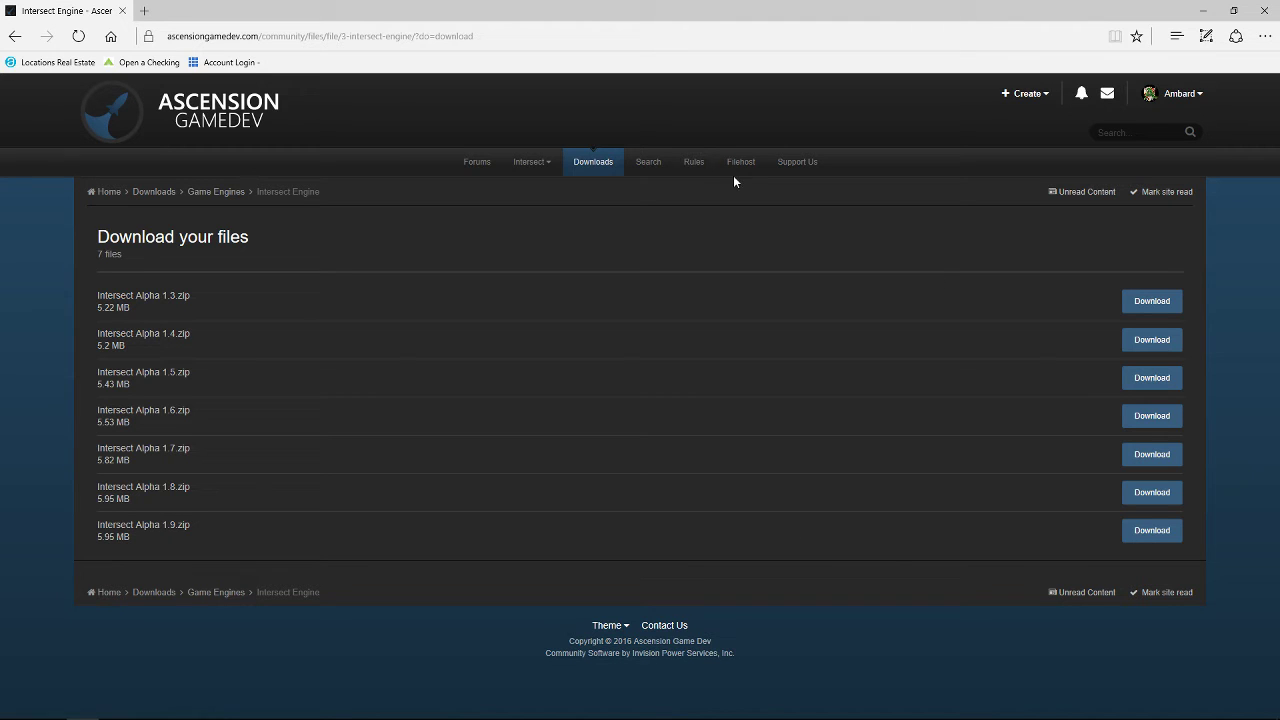
# Close Edge and extract the Intersect Alpha 1.9 zip into the current folder.
pyautogui.click(1264, 10)
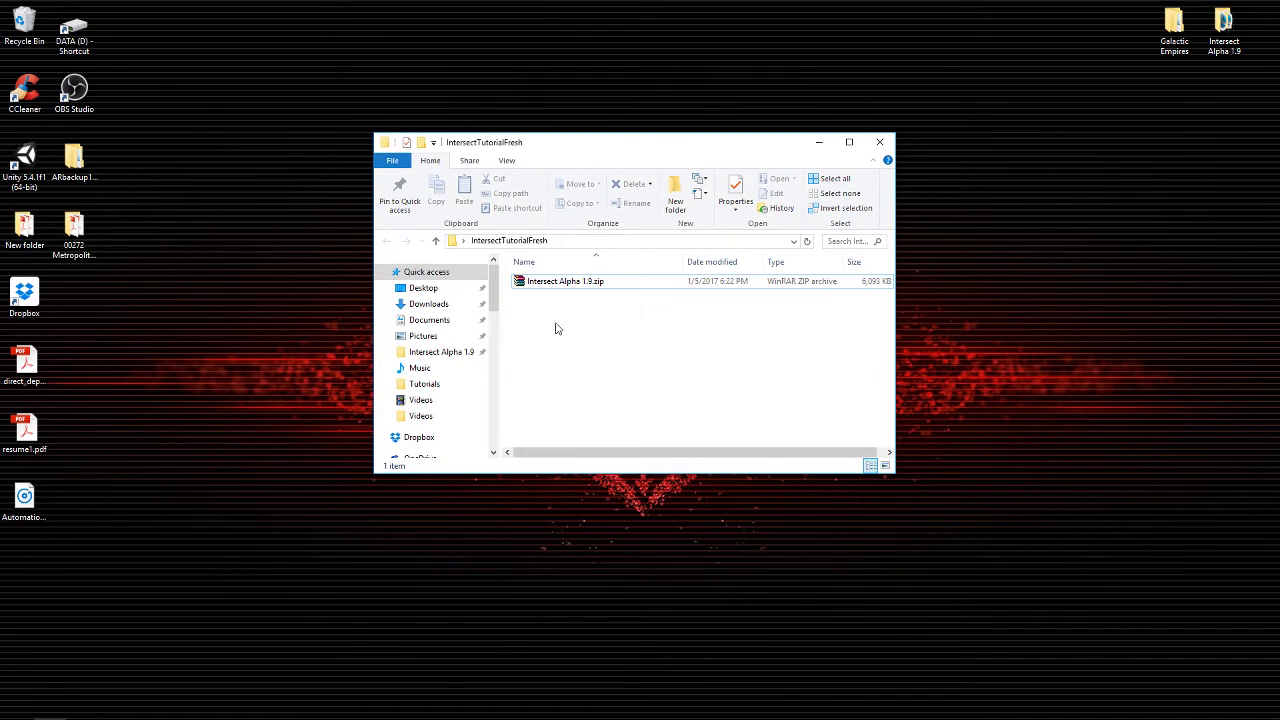
pyautogui.moveTo(585, 150); pyautogui.dragTo(569, 131)
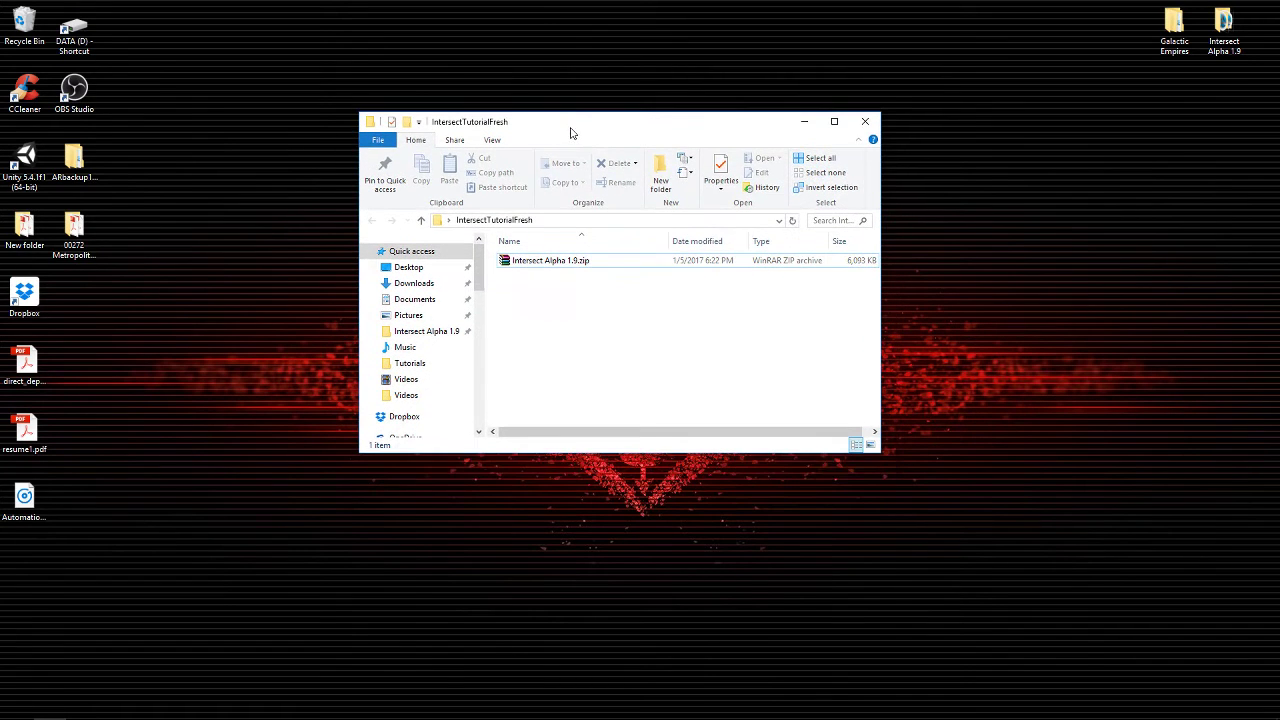
pyautogui.rightClick(516, 260)
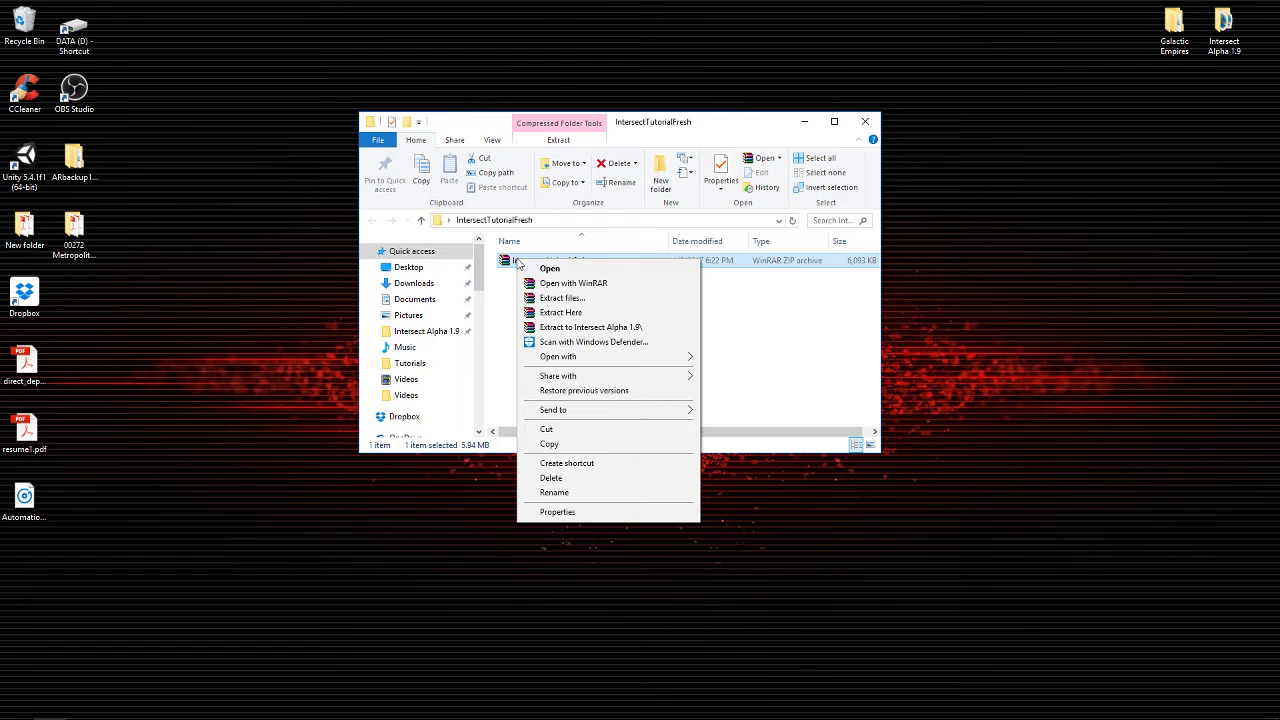
pyautogui.click(569, 313)
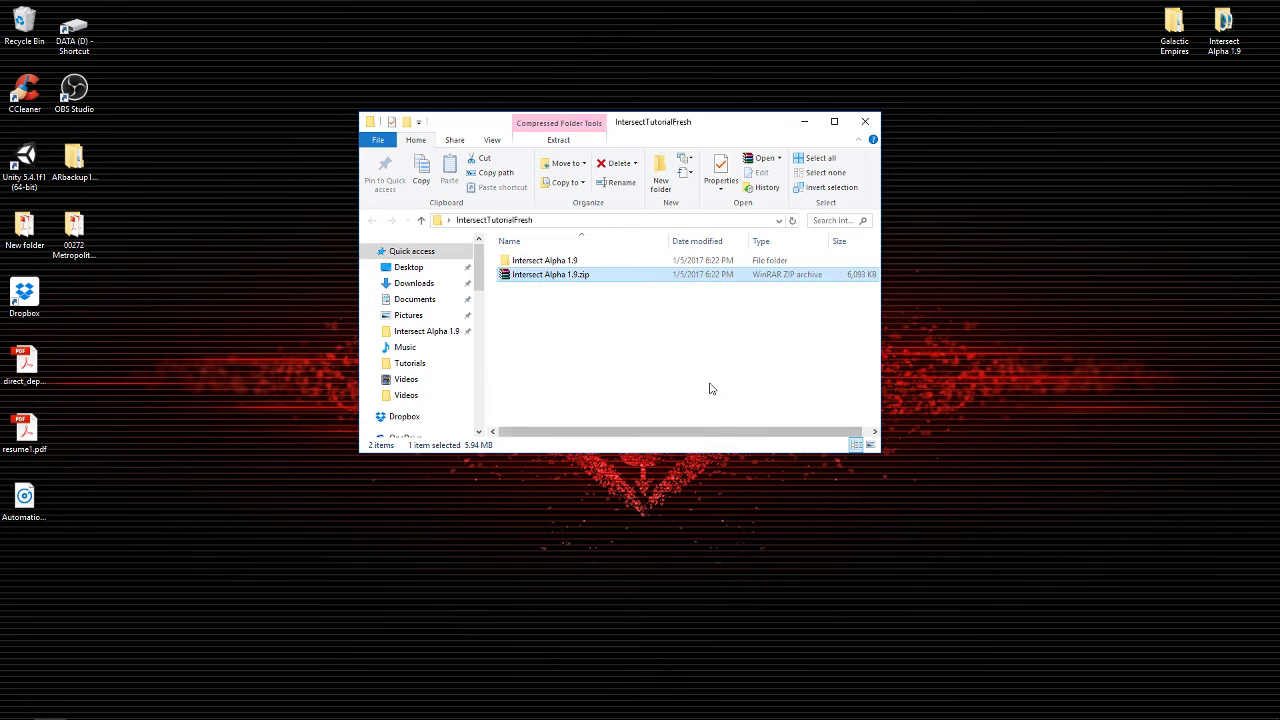
# Open the extracted Intersect Alpha 1.9 folder and select its Server folder.
pyautogui.click(566, 349)
pyautogui.click(537, 260)
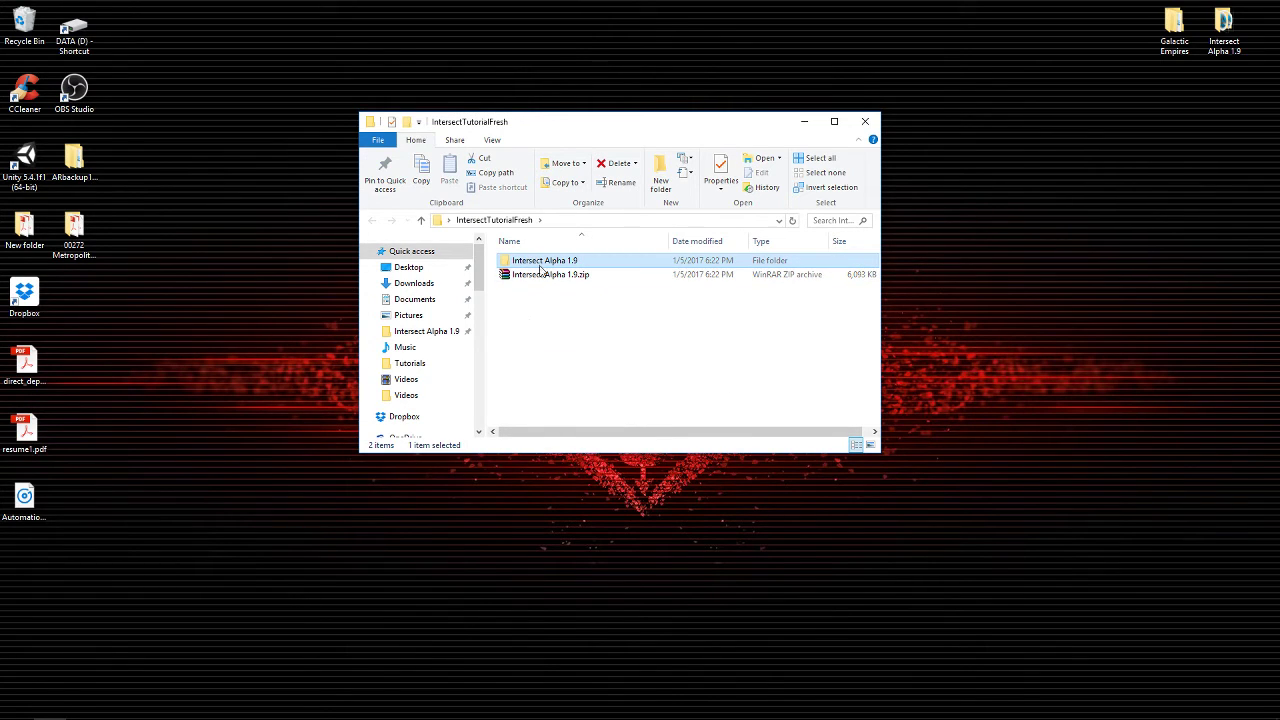
pyautogui.doubleClick(540, 264)
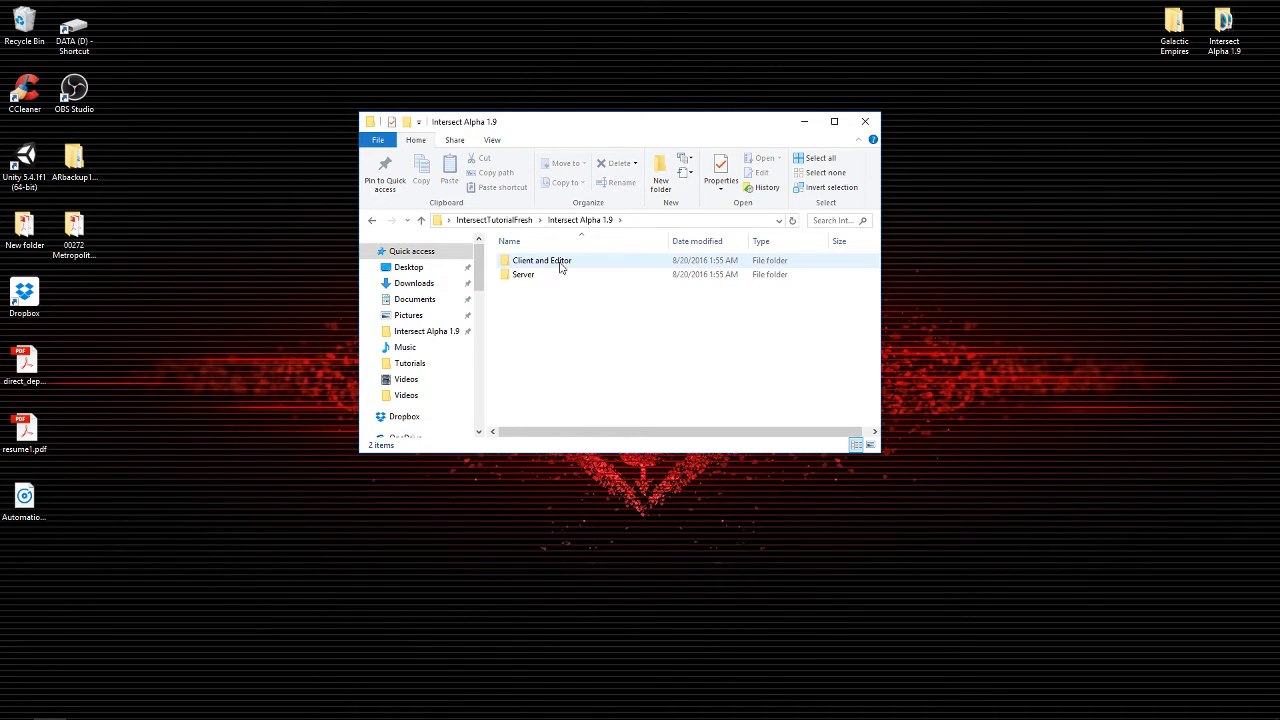
pyautogui.click(521, 276)
pyautogui.click(588, 346)
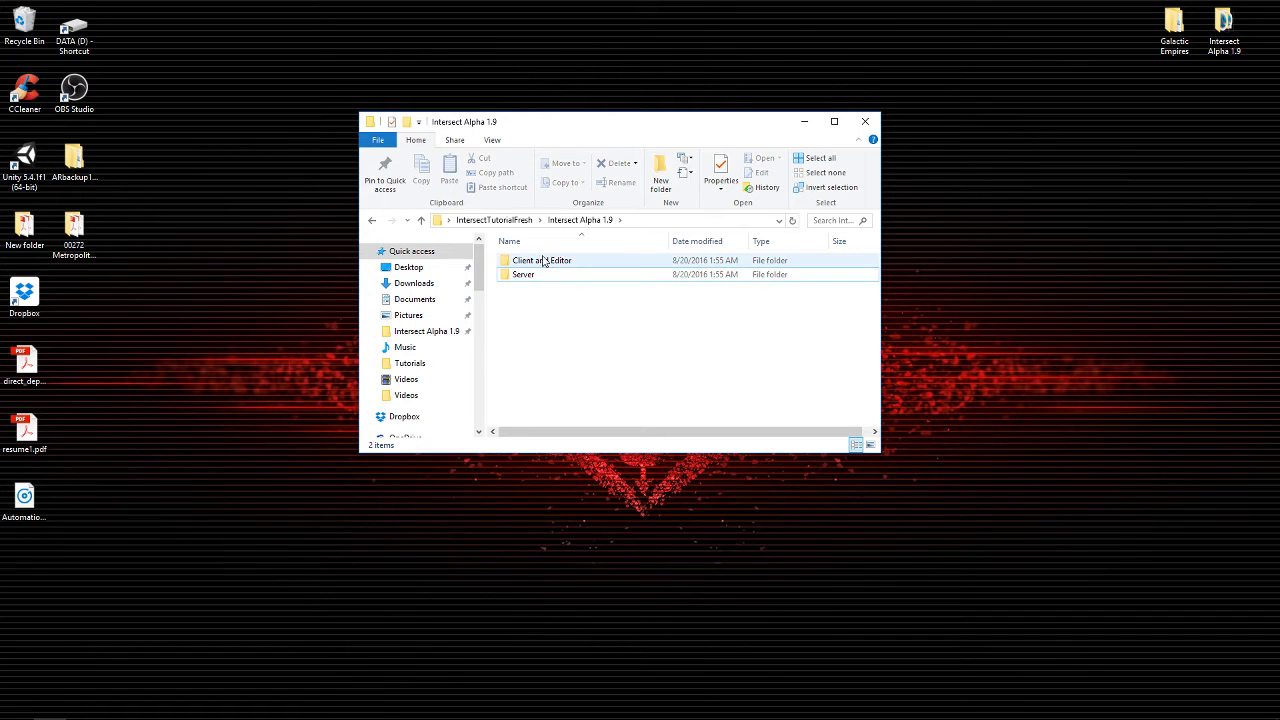
pyautogui.click(540, 262)
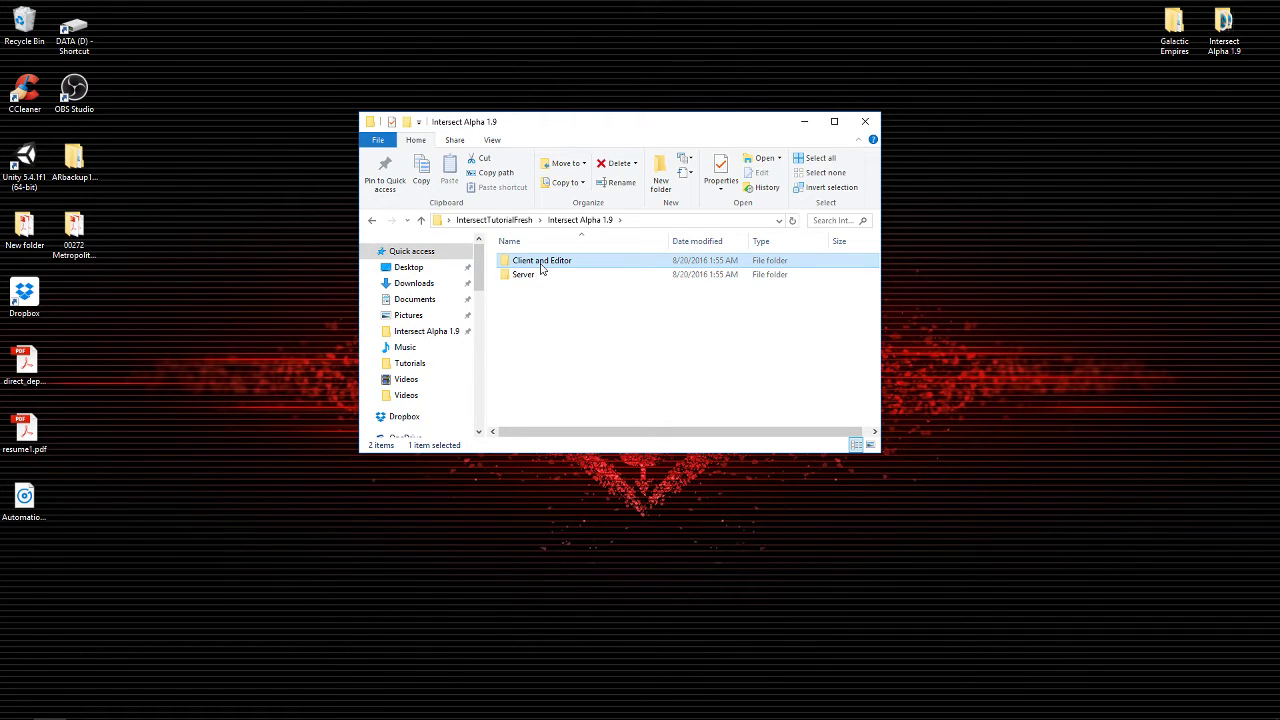
pyautogui.click(530, 279)
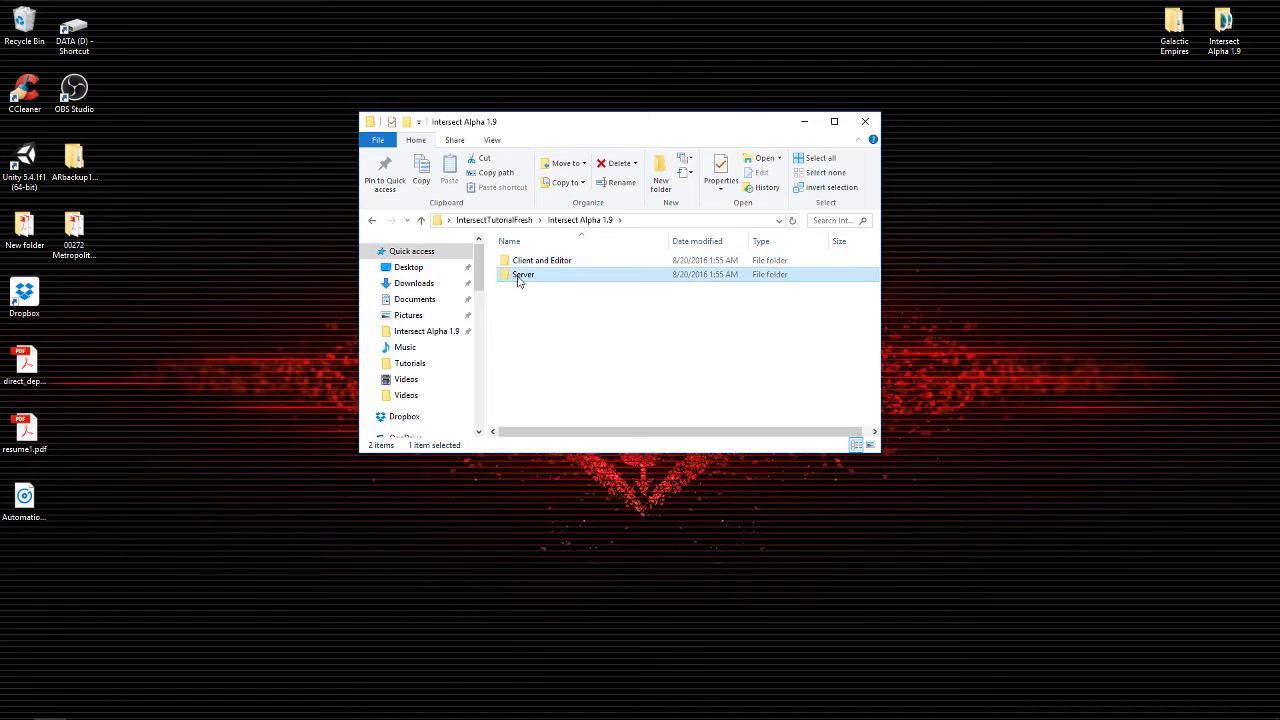
# Start Intersect Server.exe from the Server folder and minimize its console.
pyautogui.doubleClick(528, 277)
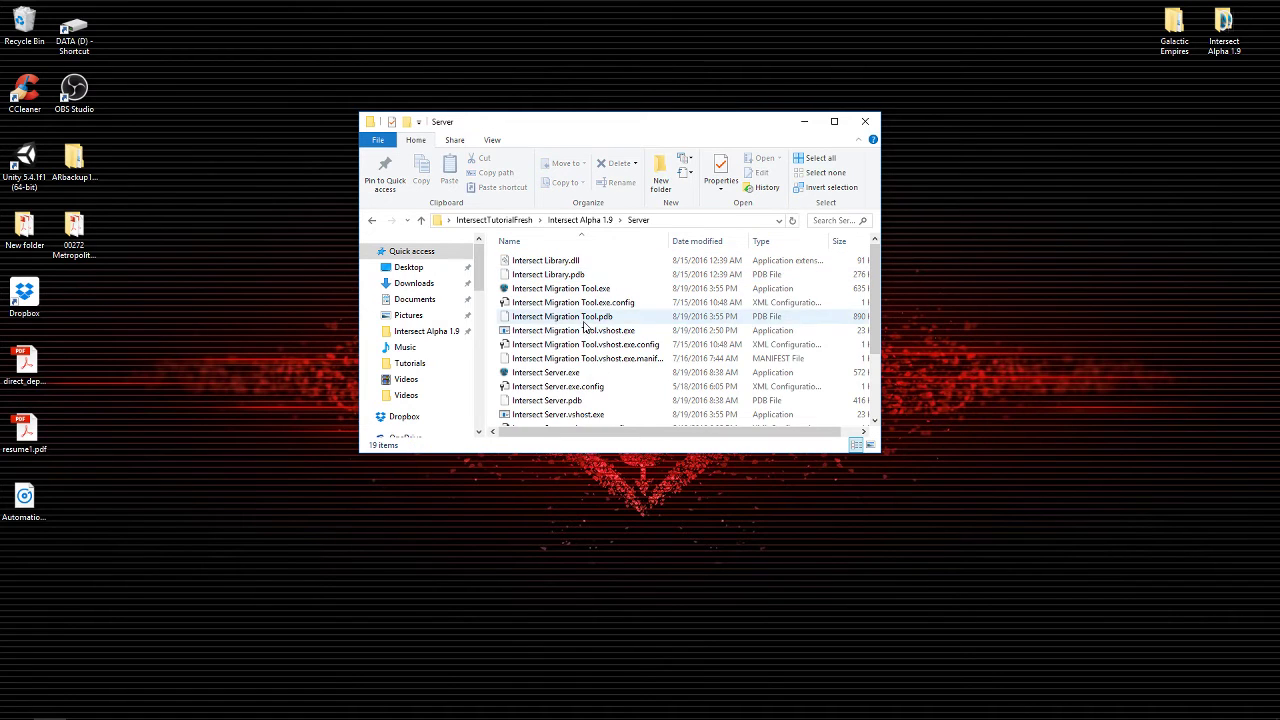
pyautogui.scroll(-1, 566, 290)
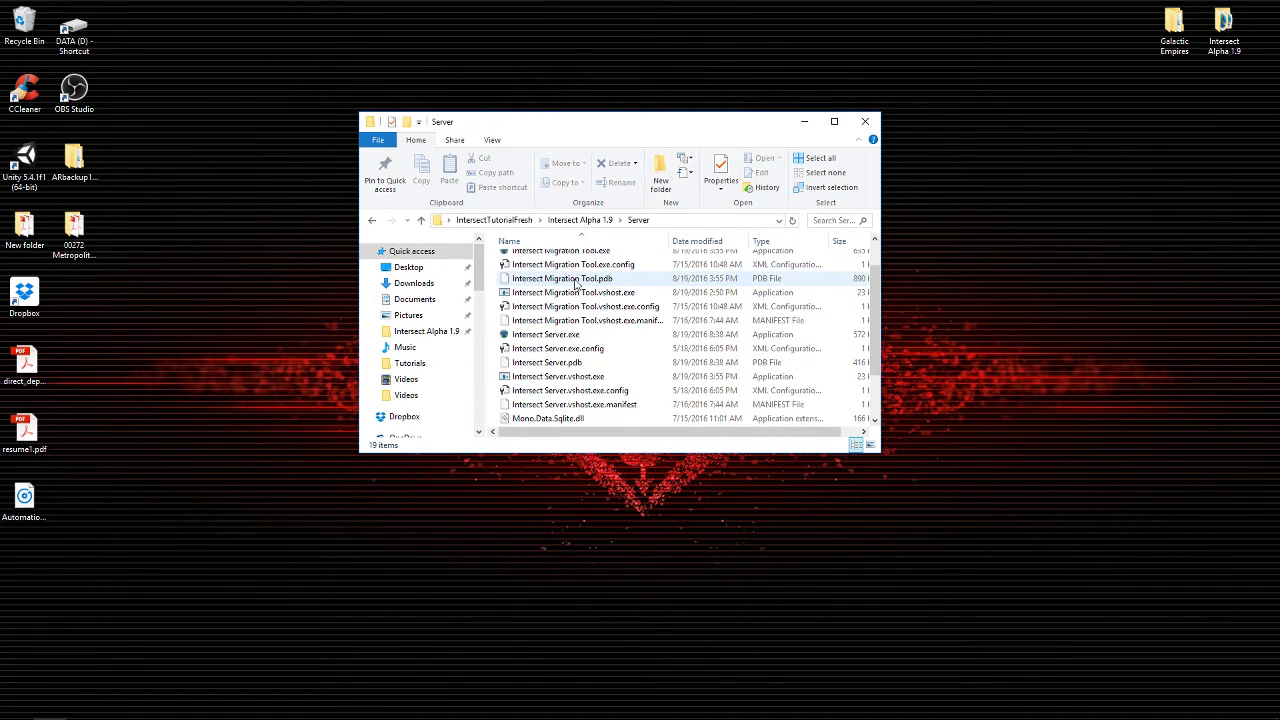
pyautogui.click(509, 336)
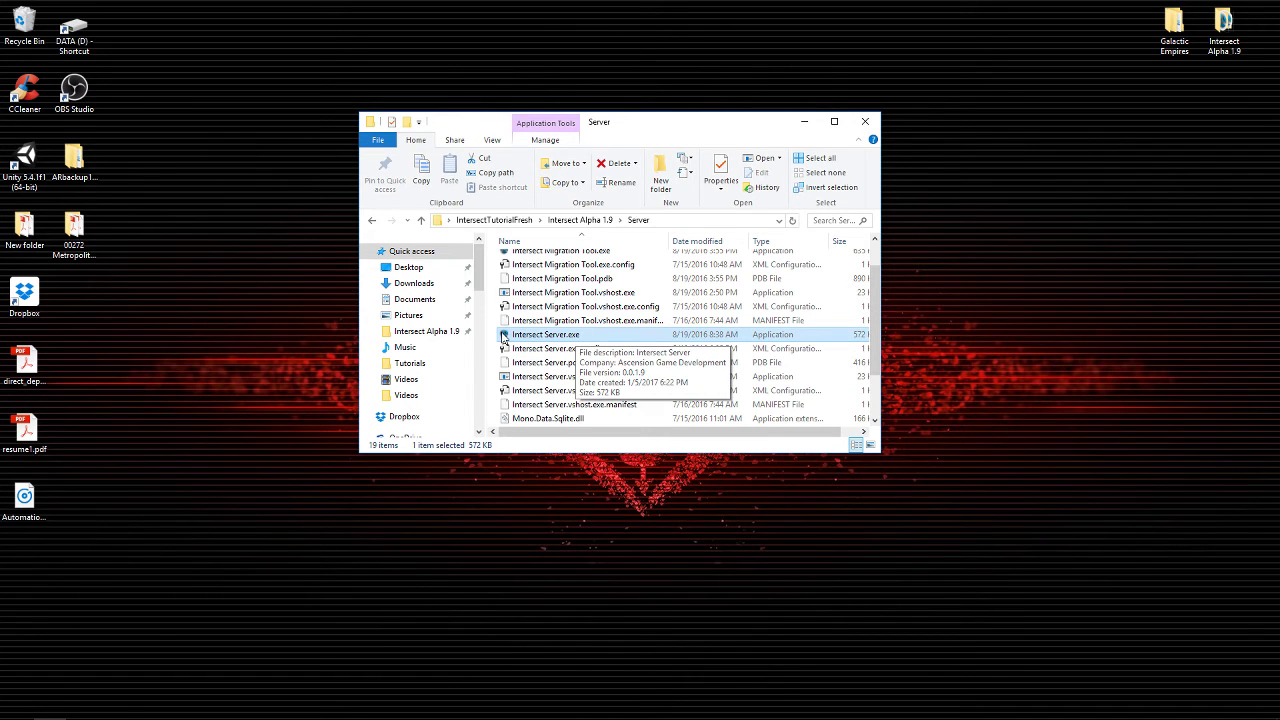
pyautogui.doubleClick(503, 336)
pyautogui.moveTo(480, 102); pyautogui.dragTo(683, 108)
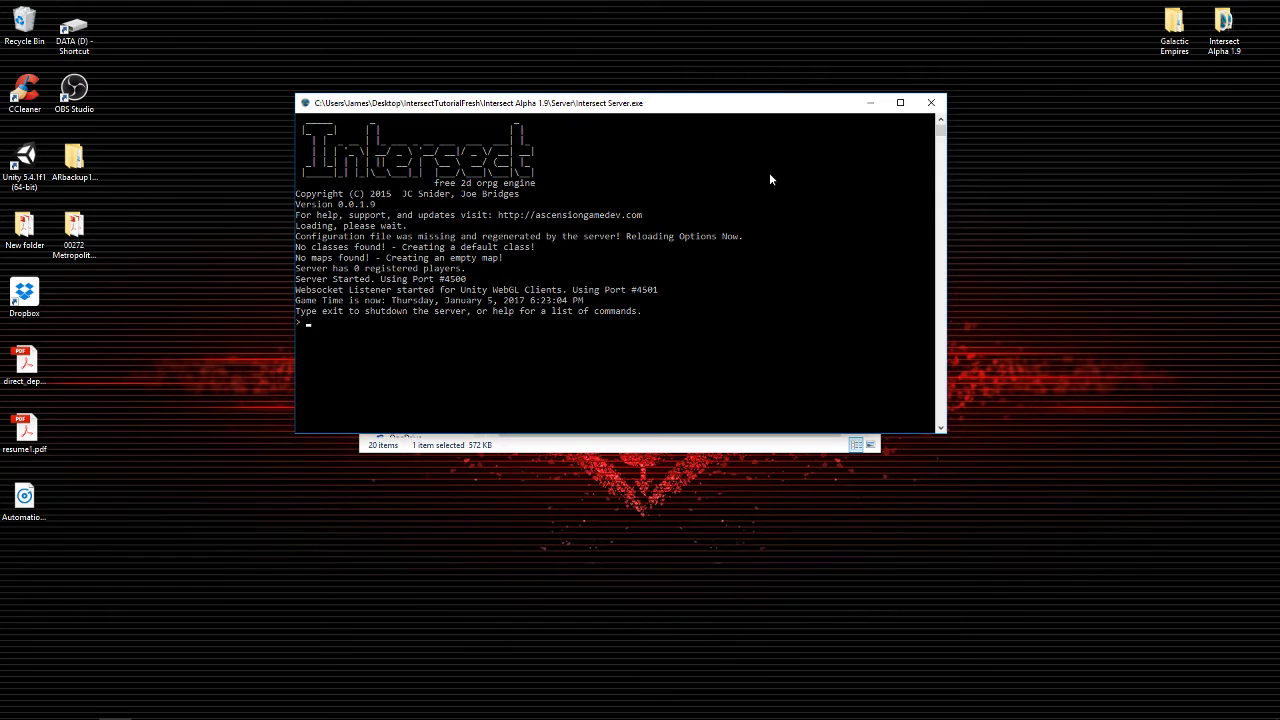
pyautogui.click(870, 103)
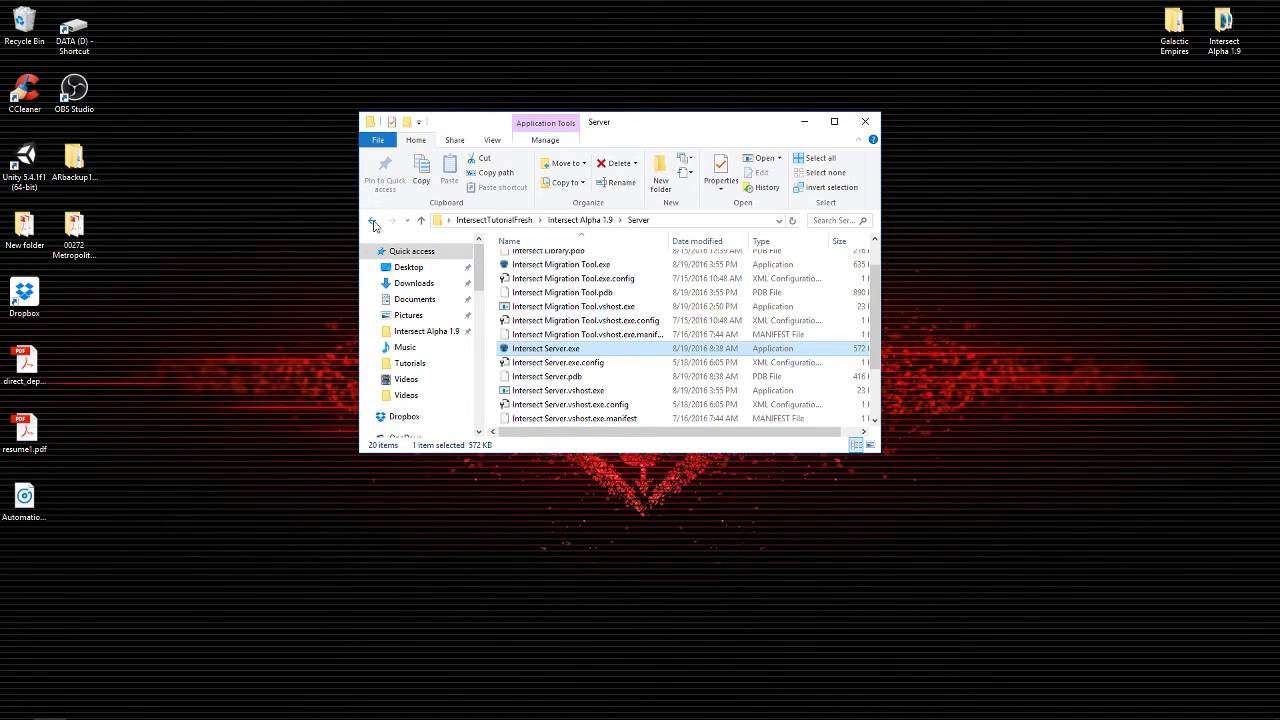
# Launch Intersect Client.exe from the Client and Editor folder.
pyautogui.click(373, 221)
pyautogui.click(524, 265)
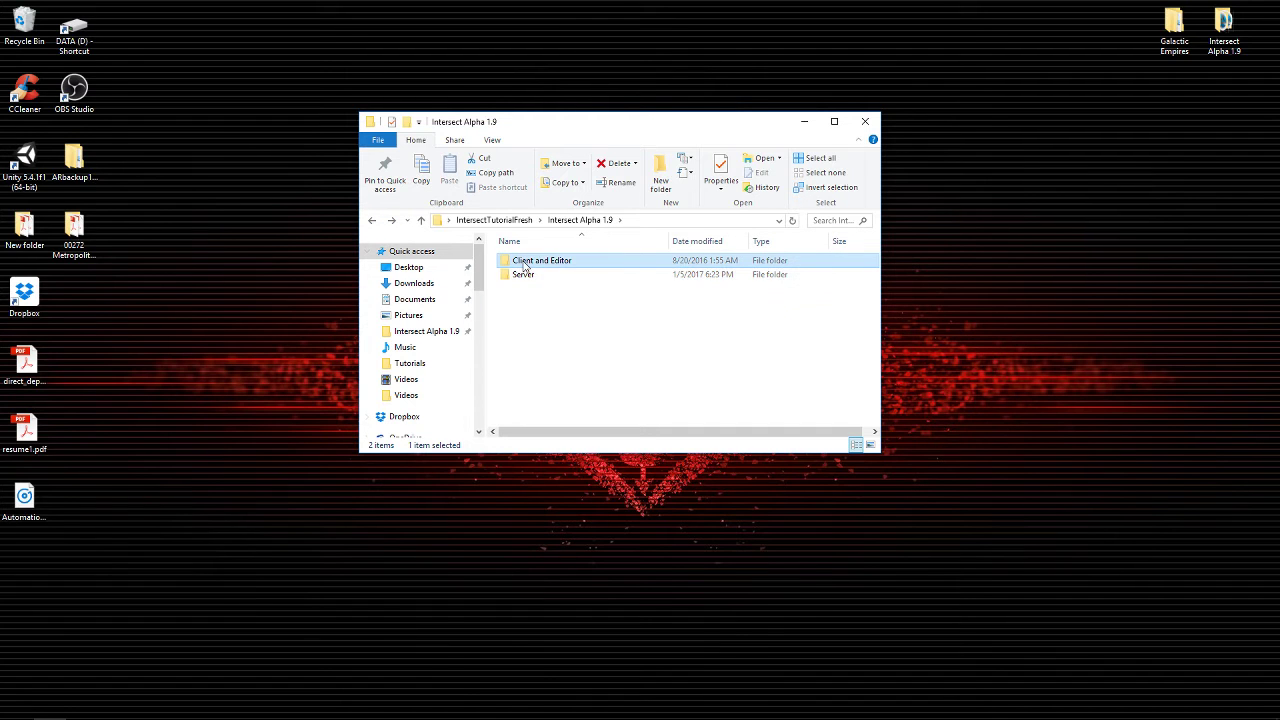
pyautogui.doubleClick(524, 265)
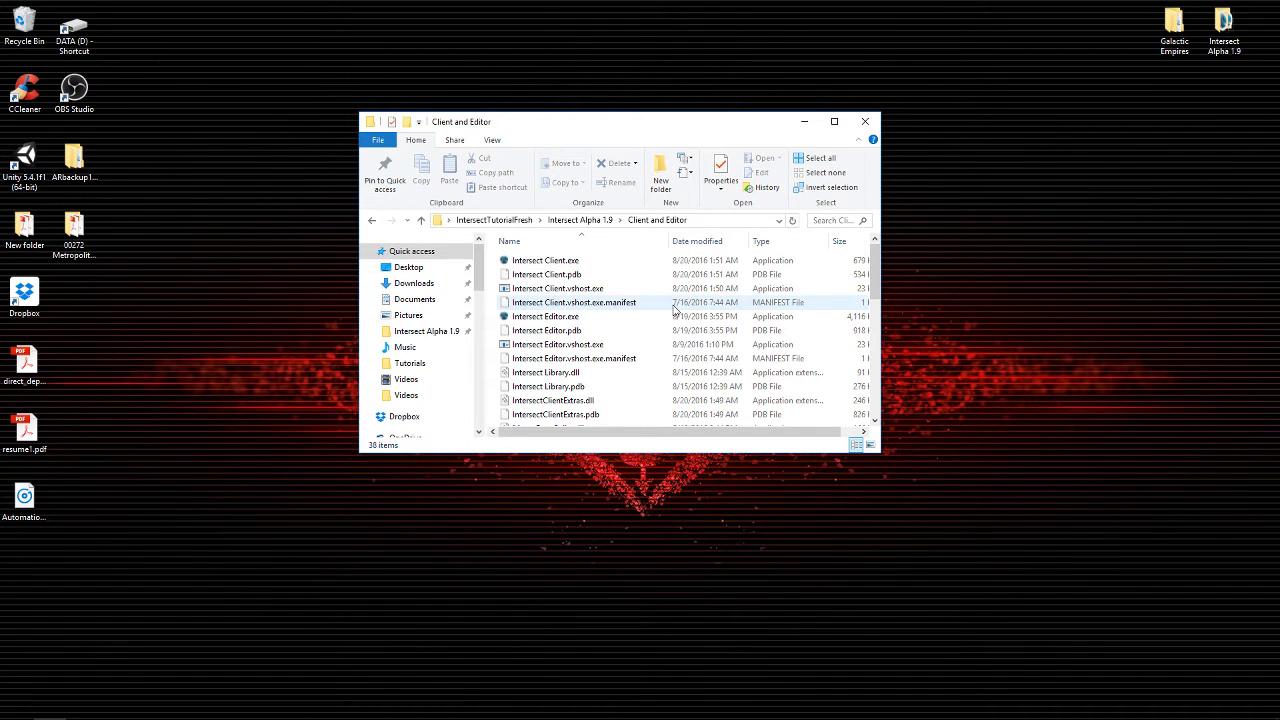
pyautogui.moveTo(673, 113); pyautogui.dragTo(680, 44)
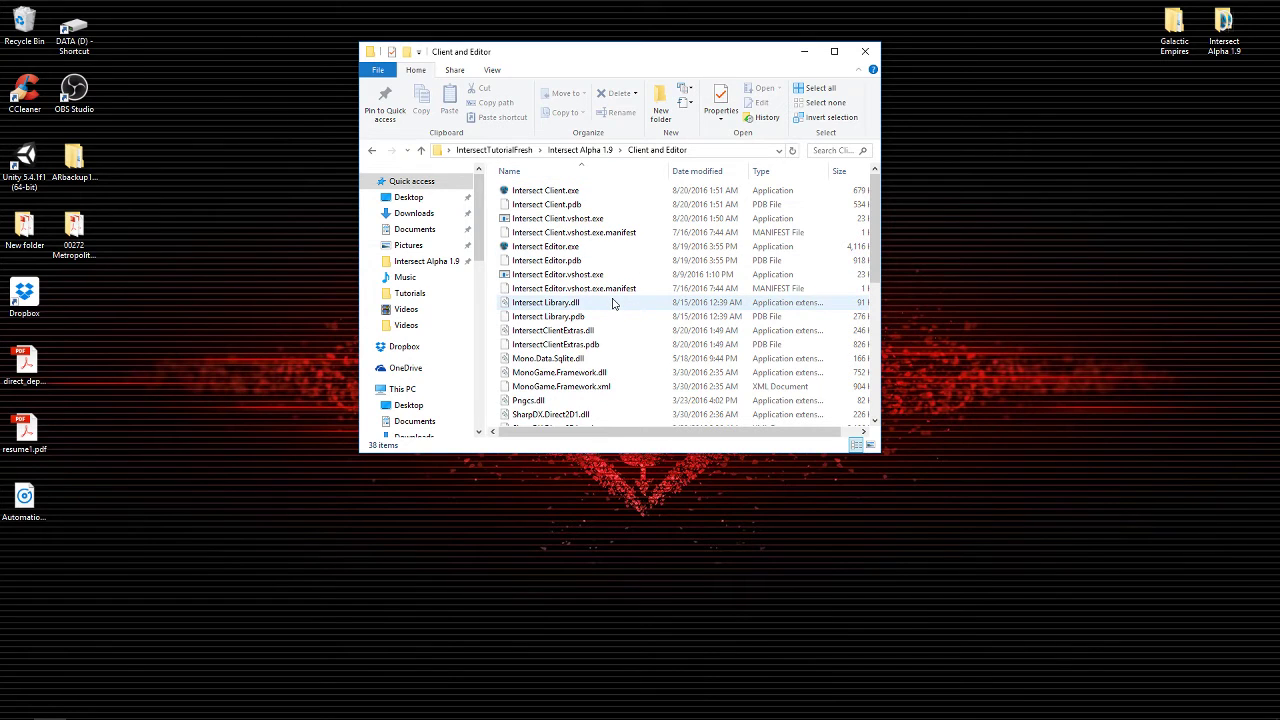
pyautogui.click(524, 195)
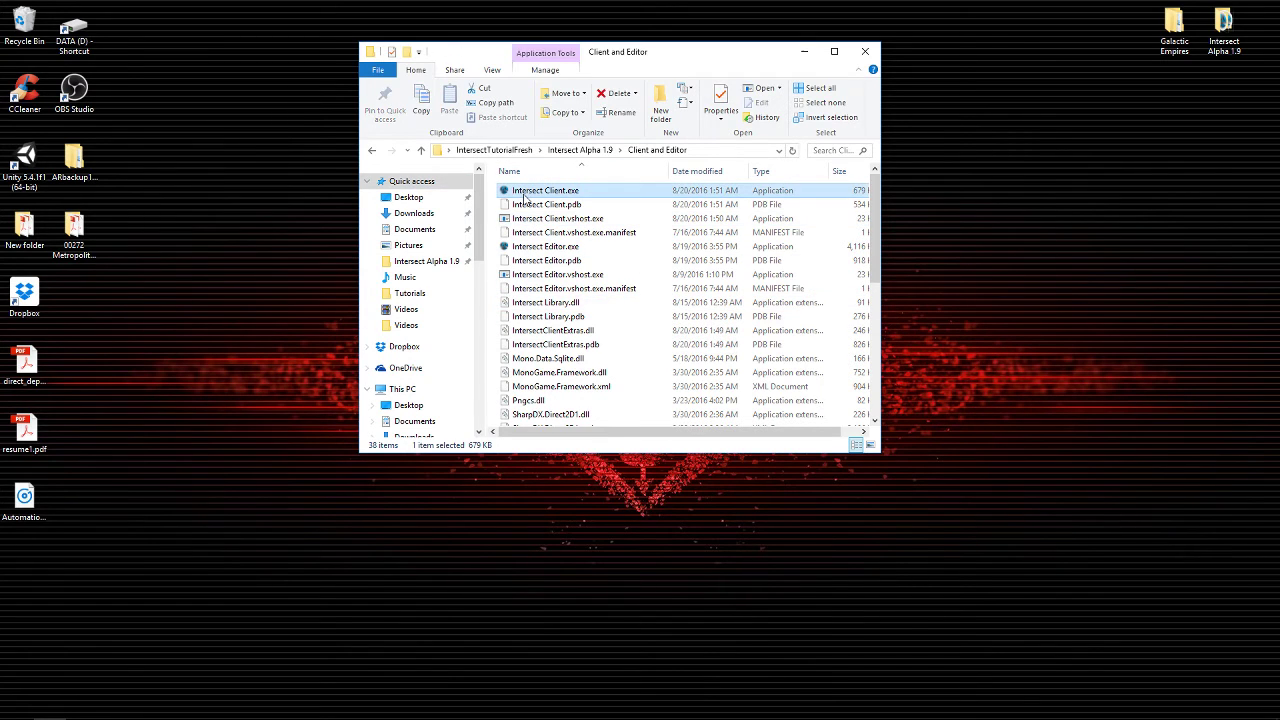
pyautogui.doubleClick(524, 195)
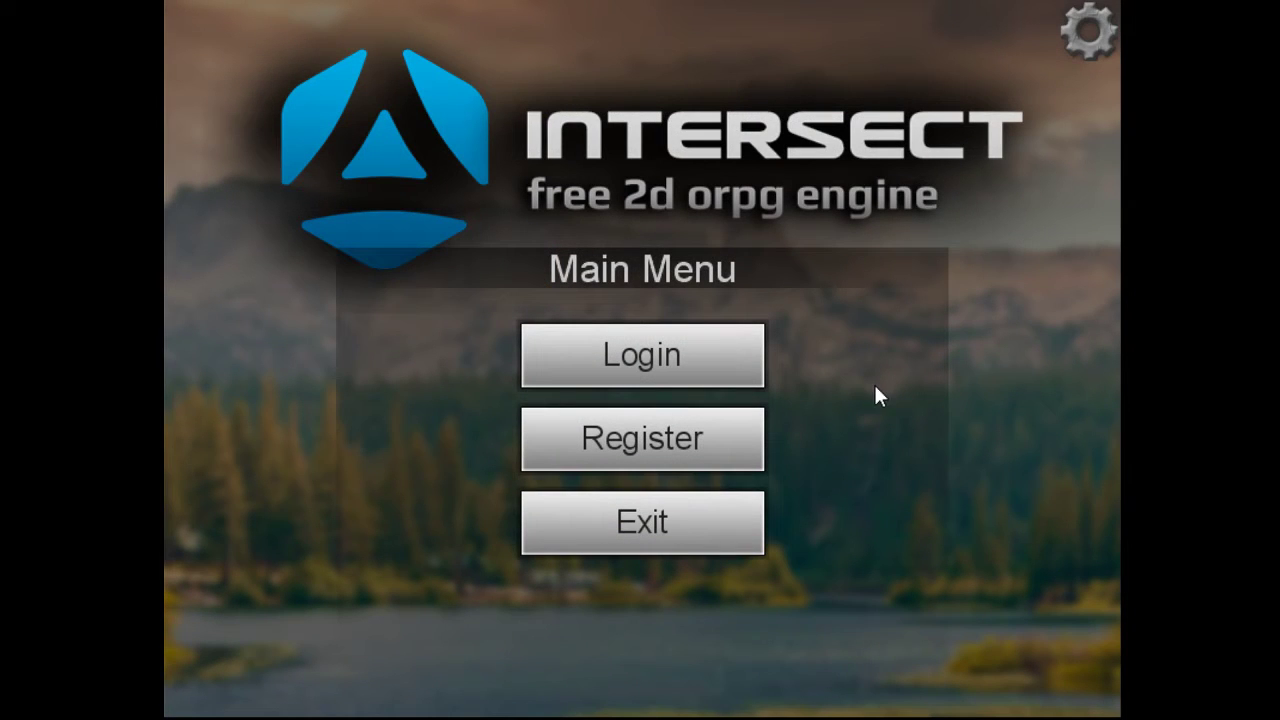
# Register a new account with a username, e-mail address and matching password.
pyautogui.click(636, 447)
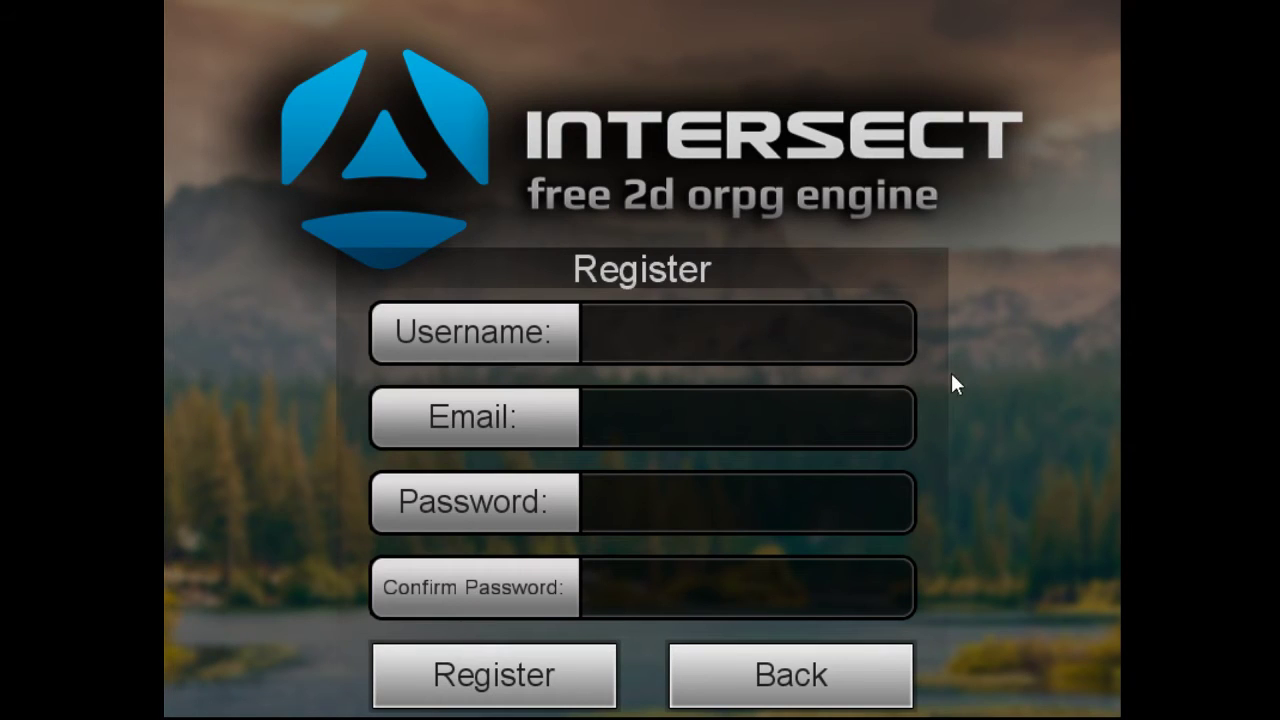
pyautogui.write('Ambard')
pyautogui.click(823, 414)
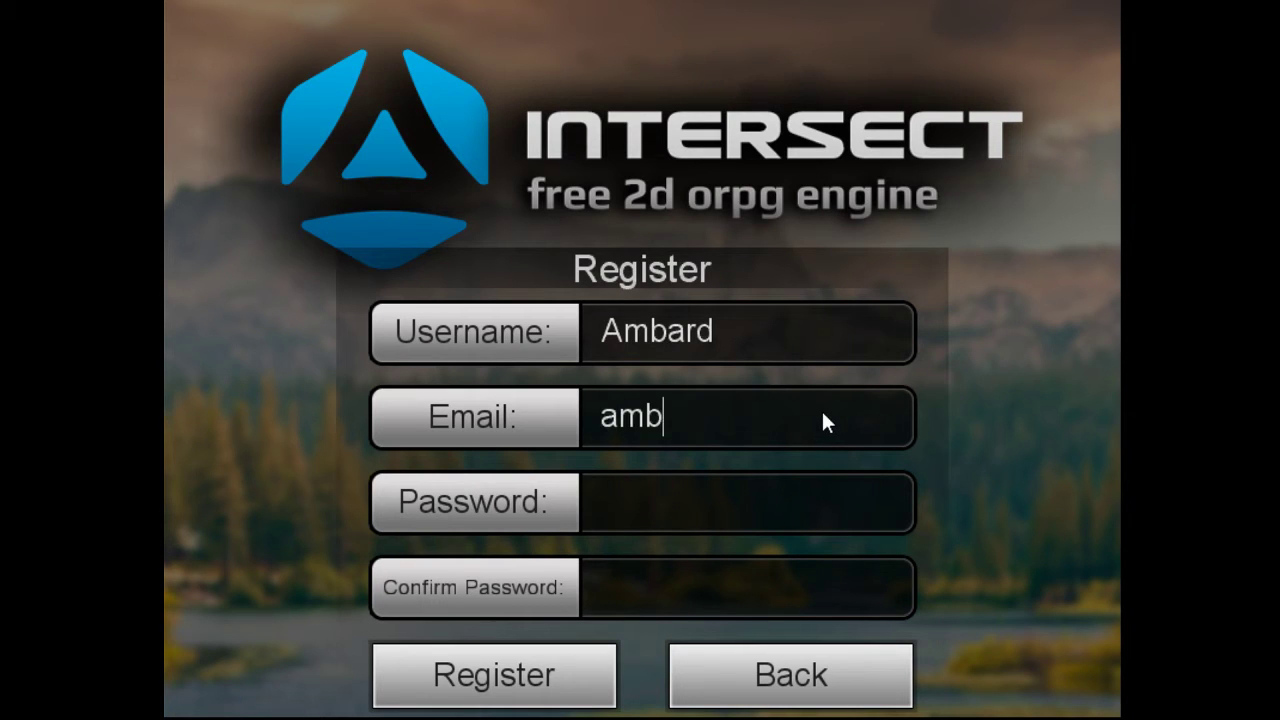
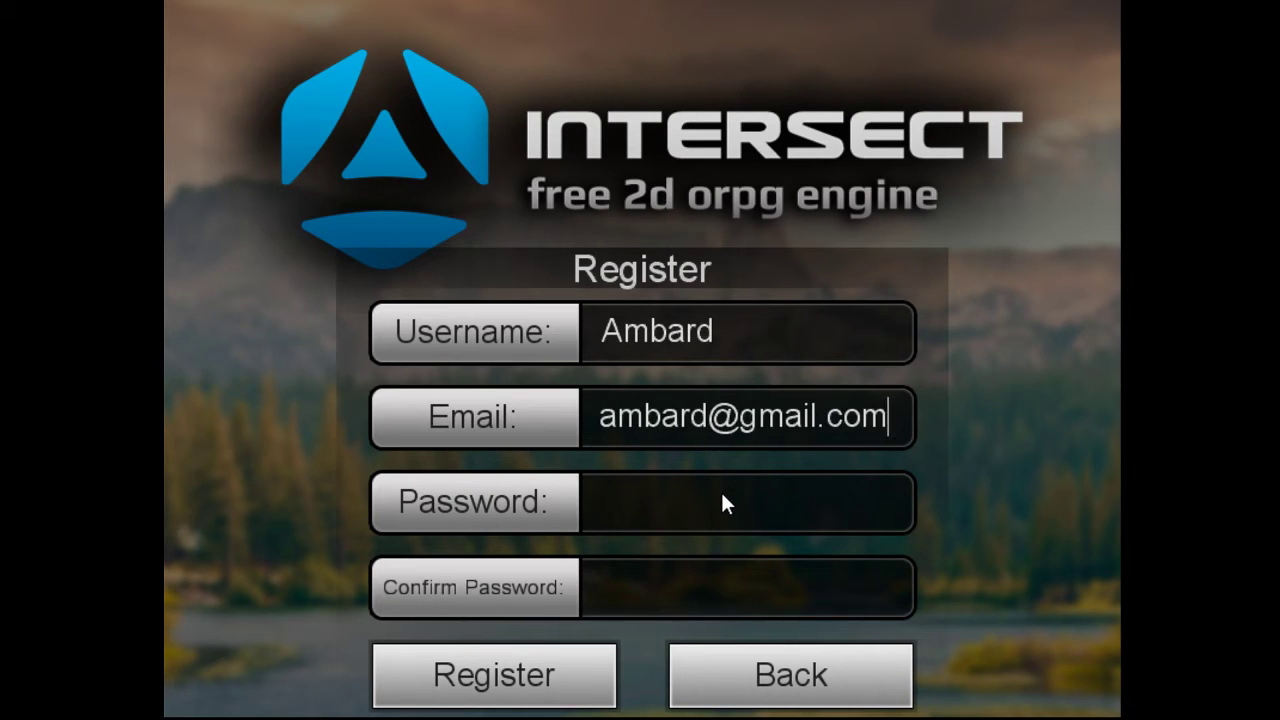
pyautogui.click(722, 503)
pyautogui.write('******')
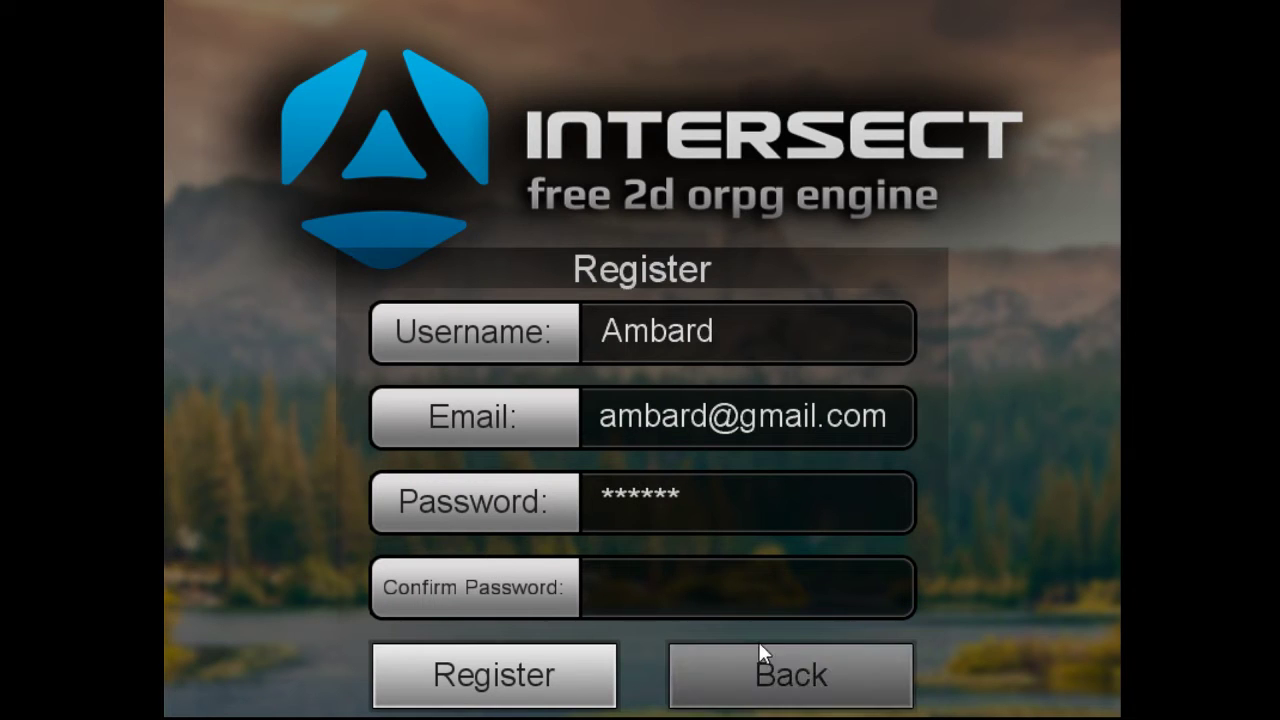
pyautogui.click(756, 598)
pyautogui.write('**')
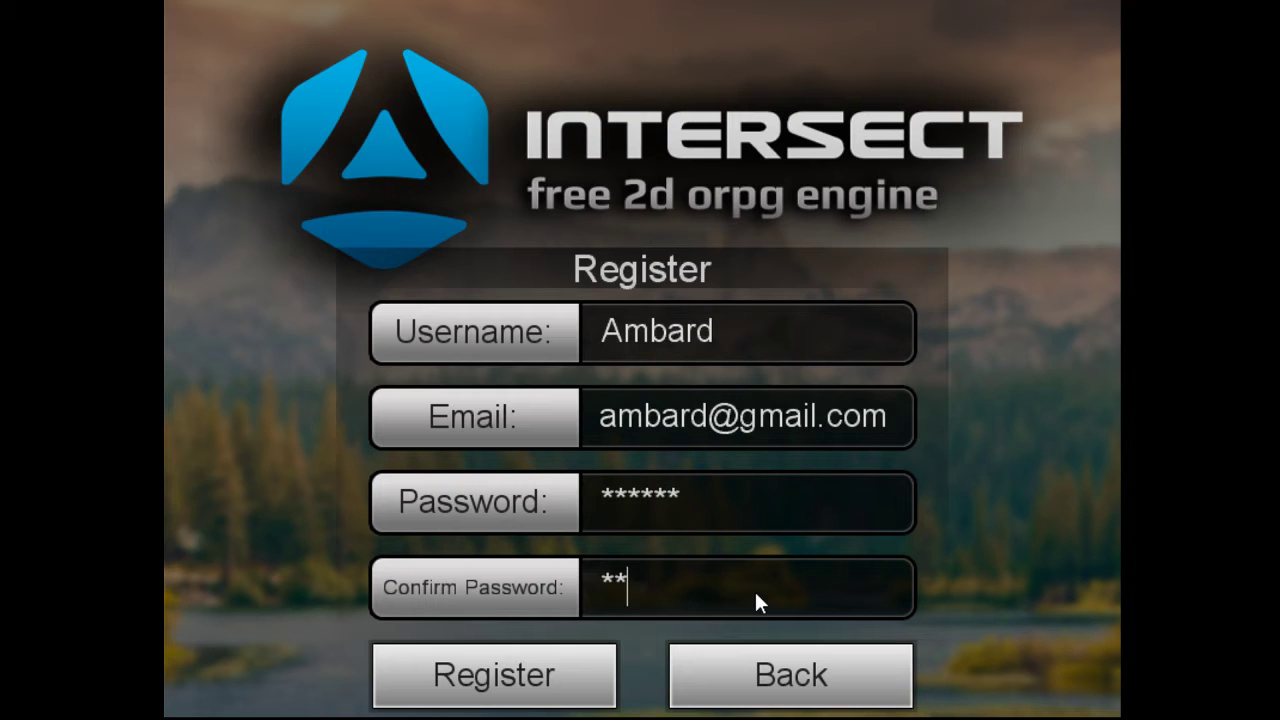
pyautogui.write('****')
pyautogui.click(566, 668)
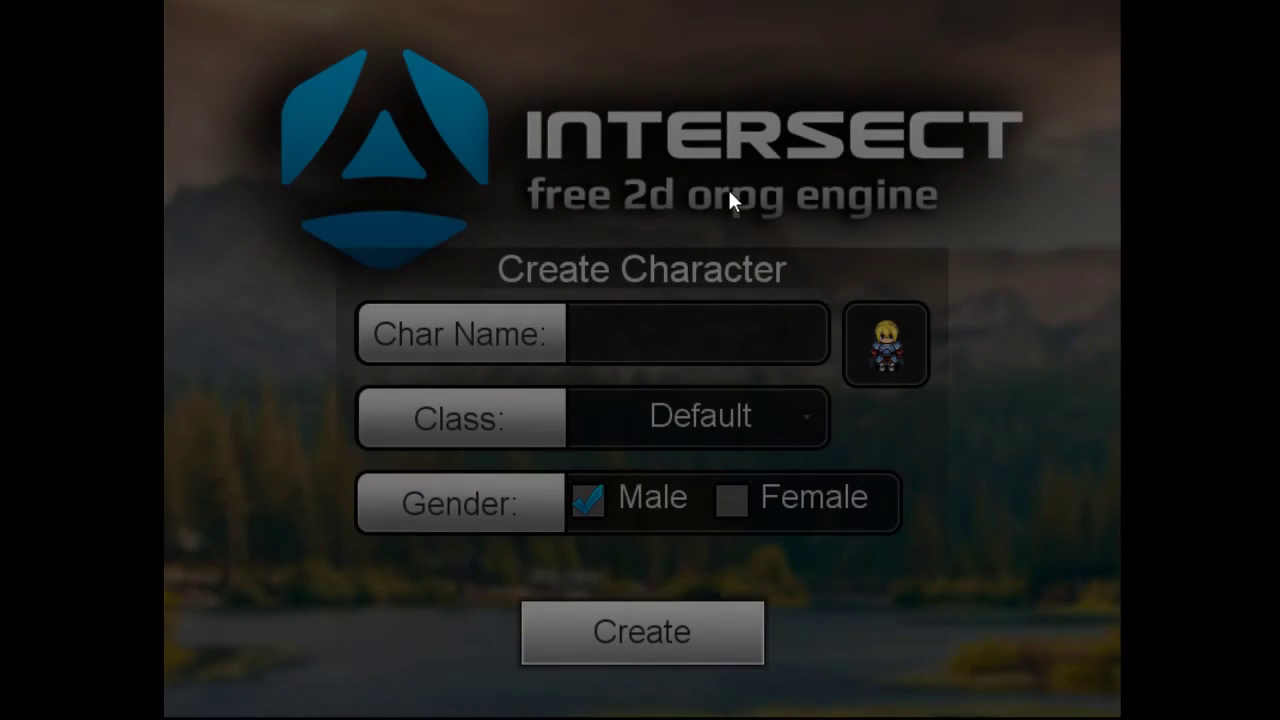
# Name the new character, keeping class Default and gender Male.
pyautogui.click(651, 336)
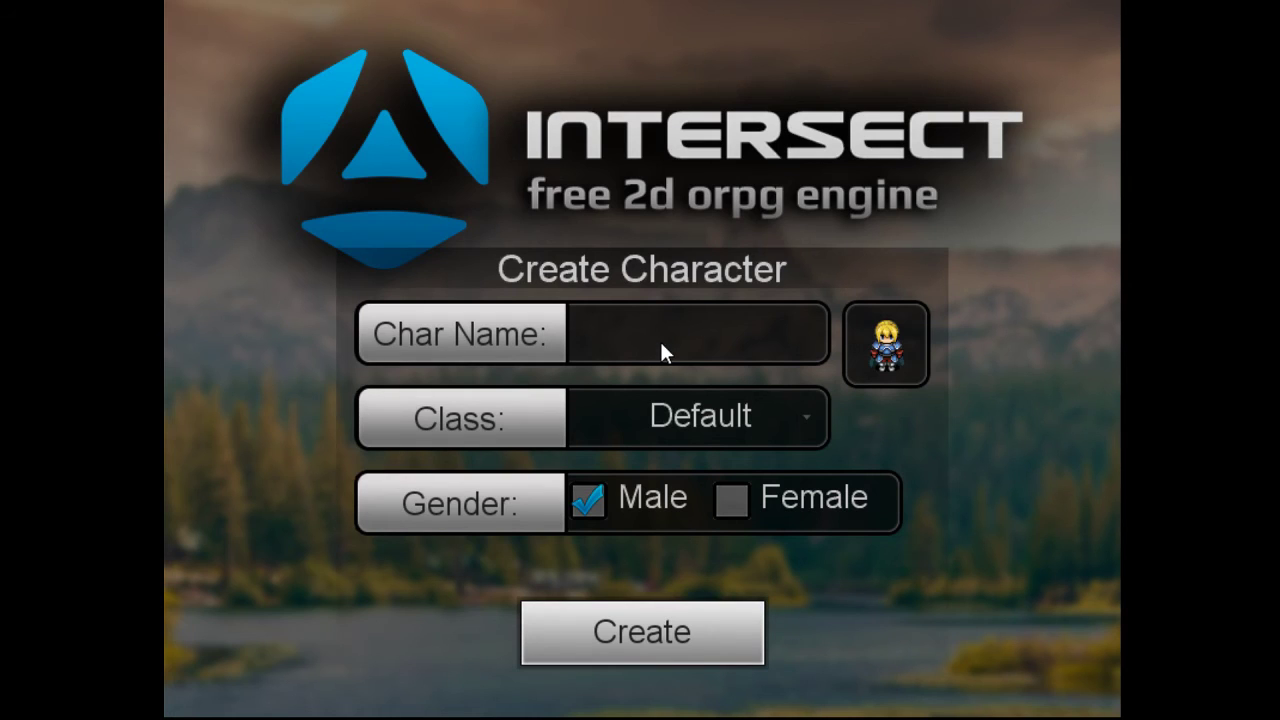
pyautogui.write('Amb')
pyautogui.write('ard')
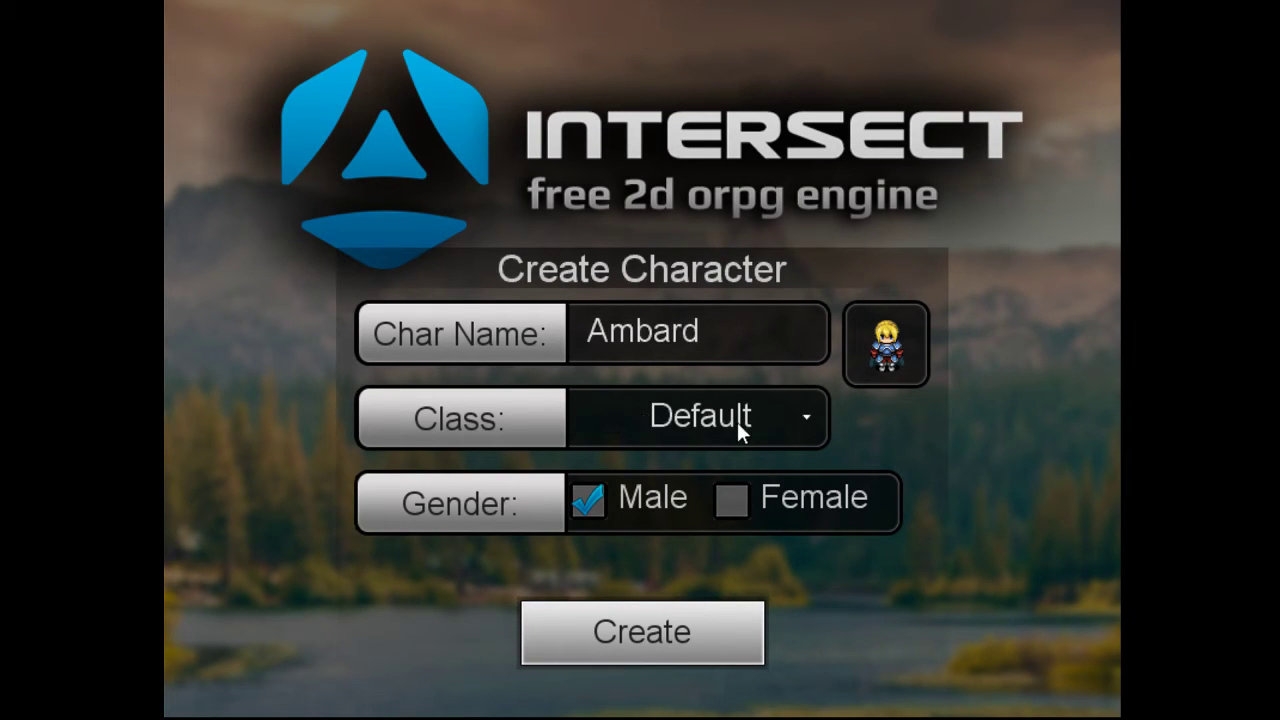
pyautogui.click(777, 419)
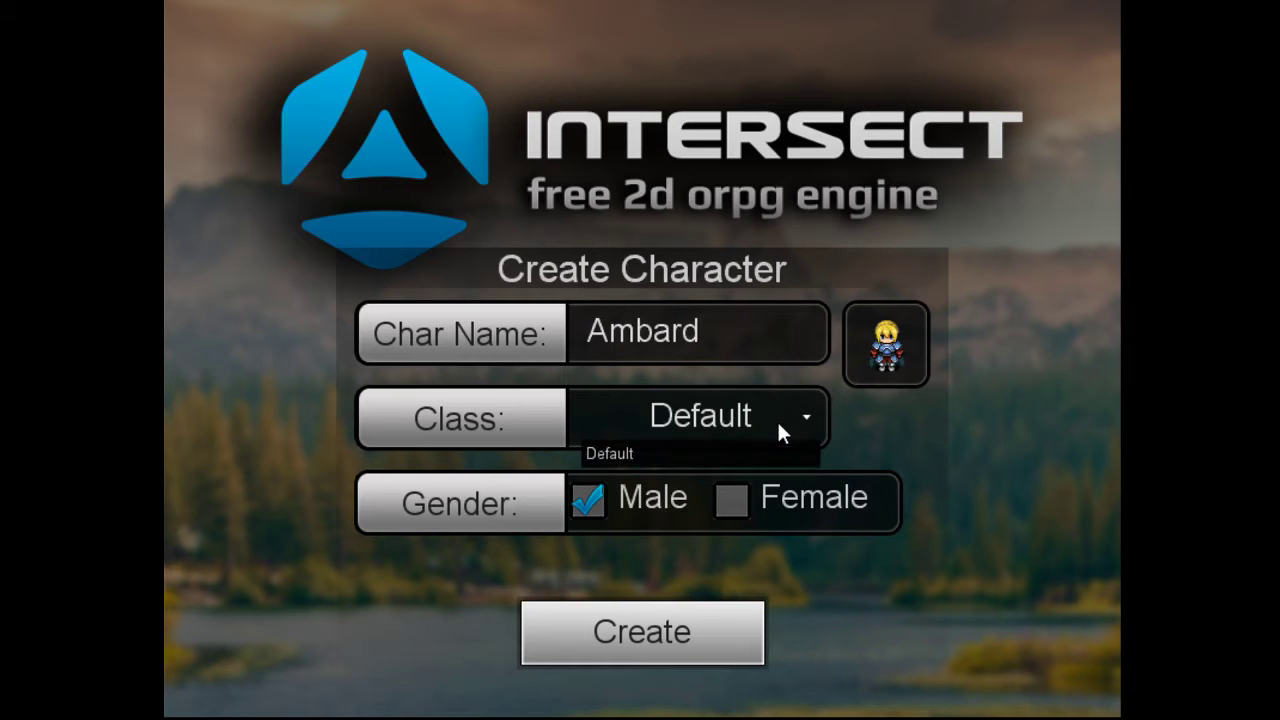
pyautogui.click(720, 418)
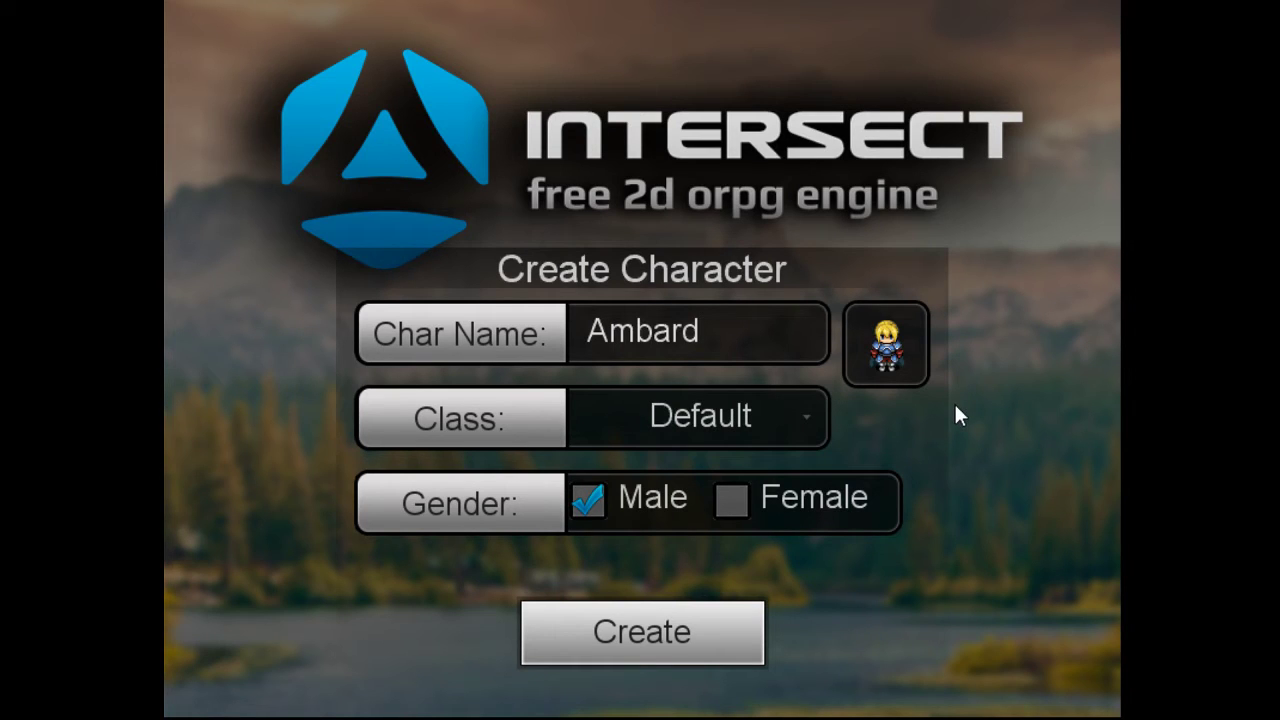
pyautogui.click(727, 500)
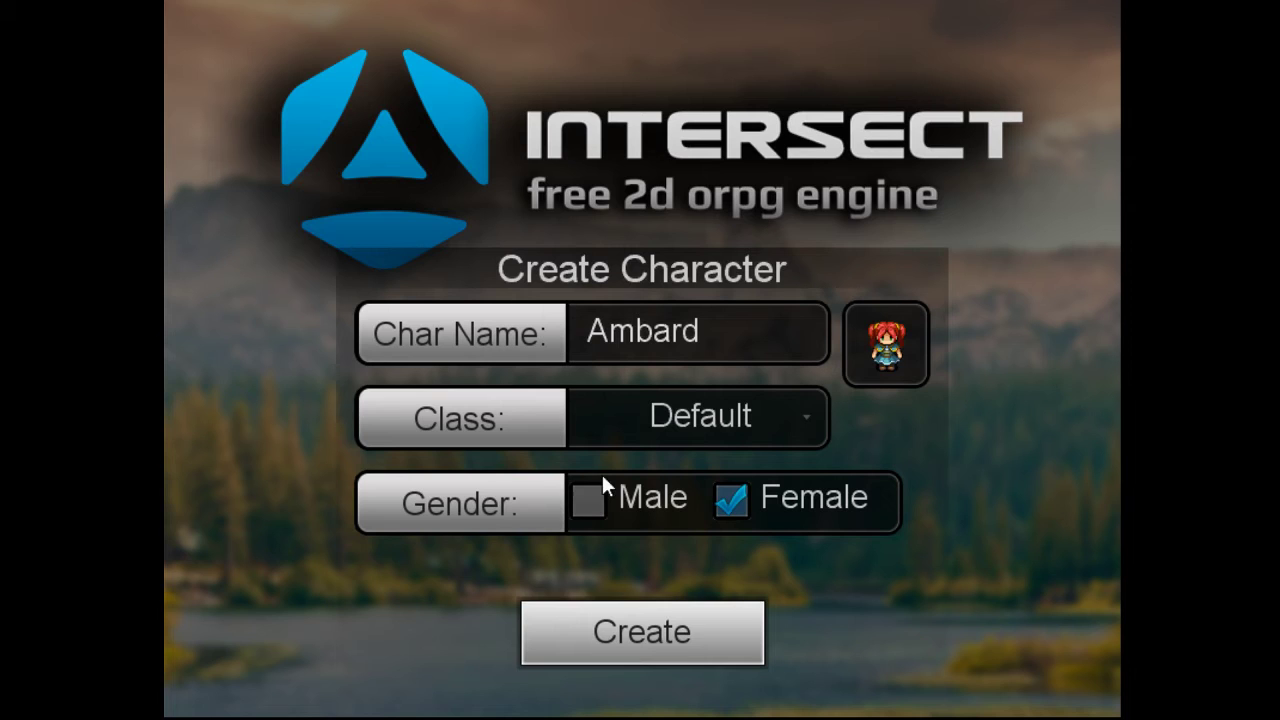
pyautogui.click(584, 506)
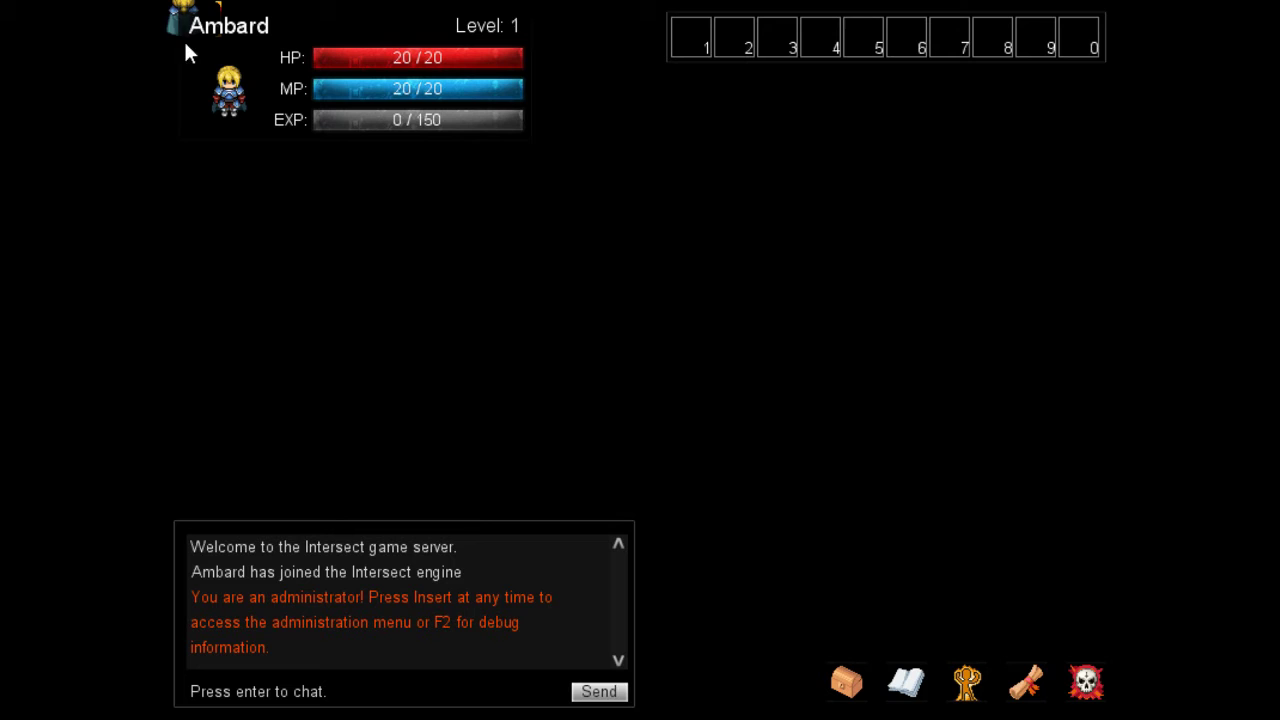
# Walk the character down, right twice, then down one more tile.
pyautogui.press('Down')
pyautogui.press('Right')
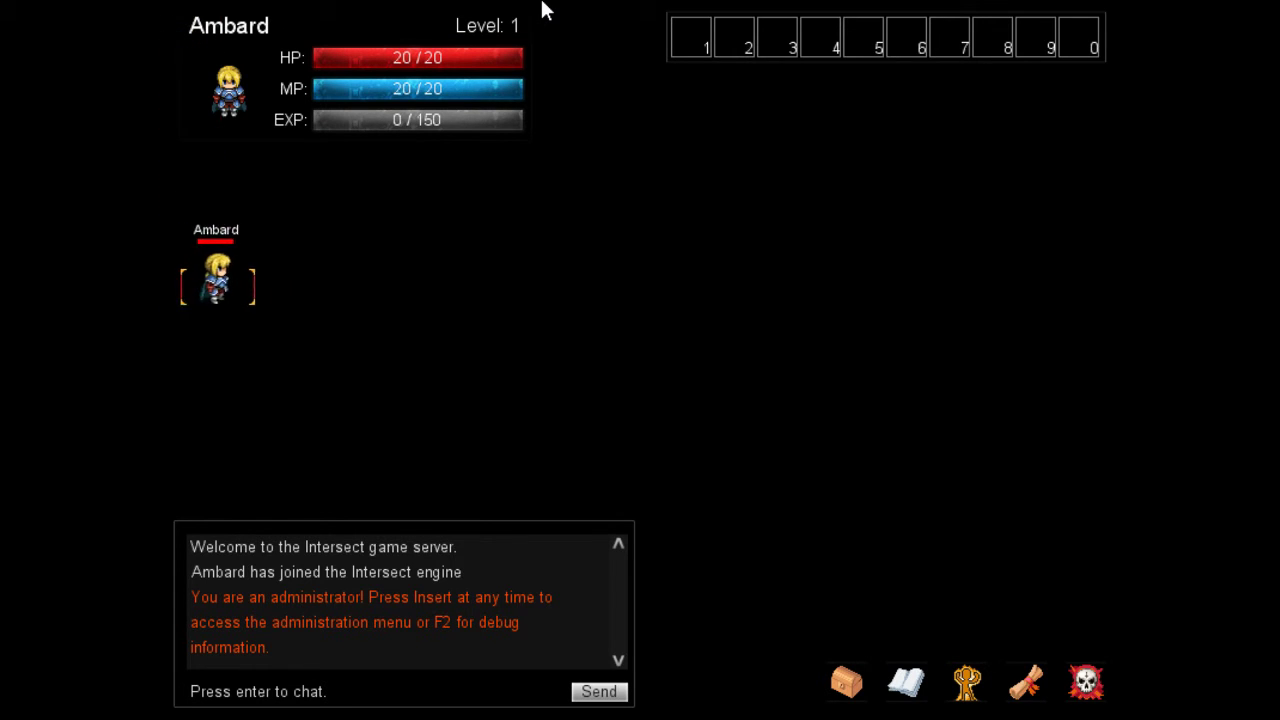
pyautogui.press('Right')
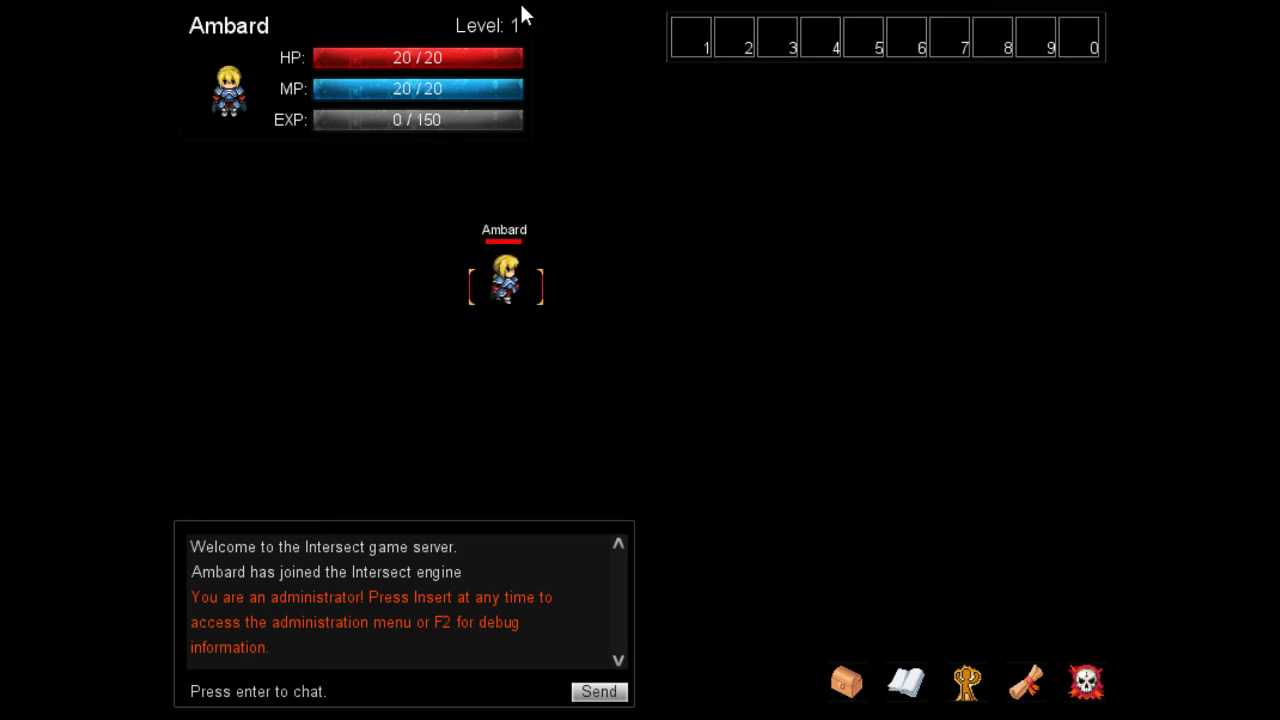
pyautogui.press('Down')
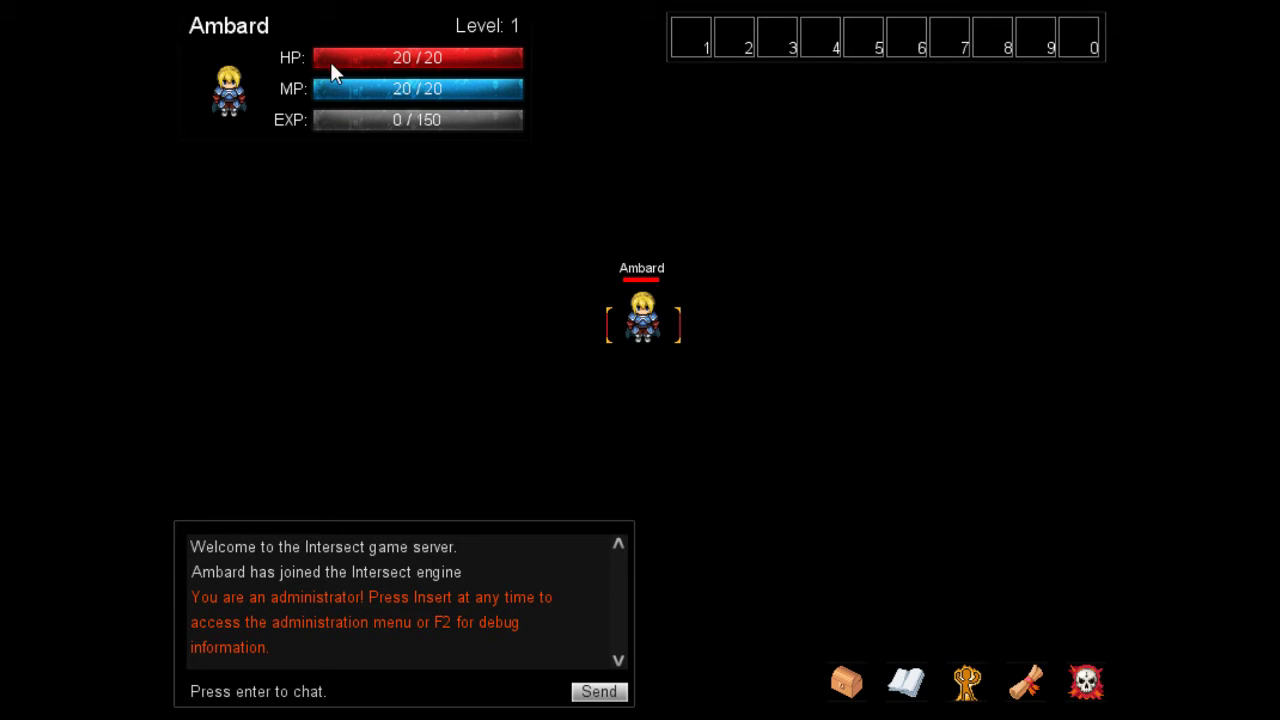
# View the Inventory, Spells and Character windows, then cancel out of Options.
pyautogui.click(846, 681)
pyautogui.click(905, 681)
pyautogui.click(965, 683)
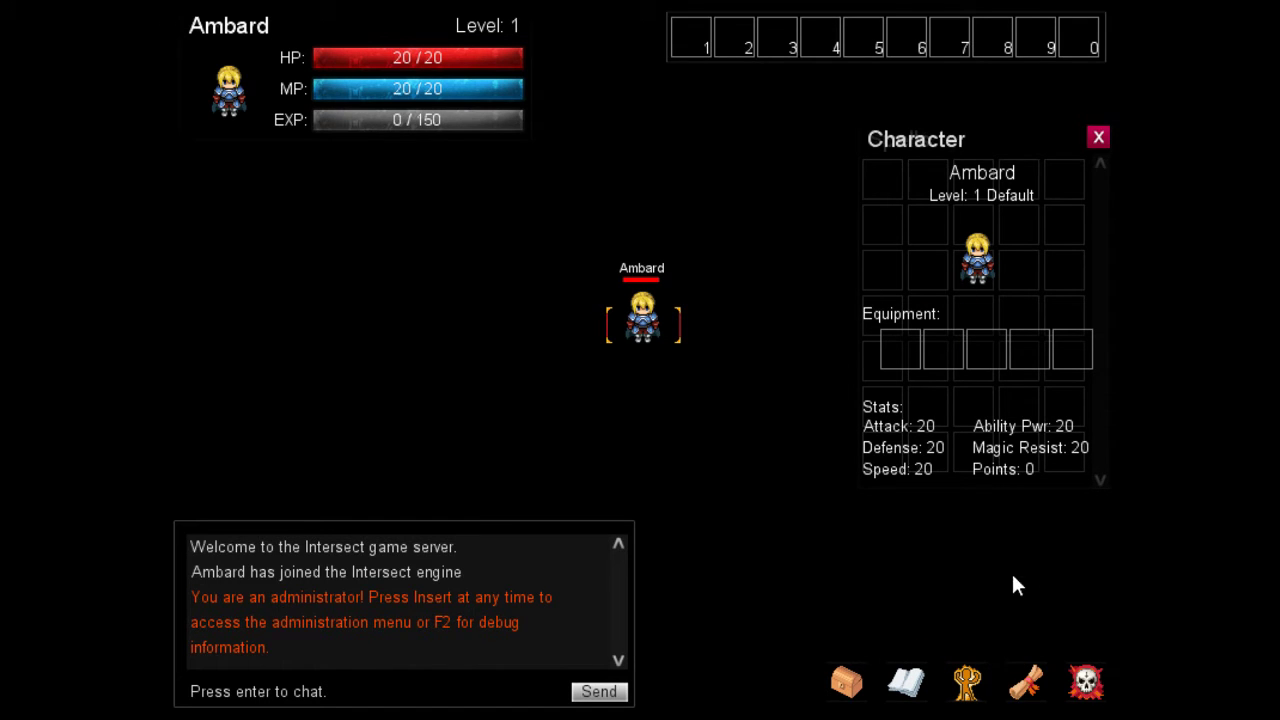
pyautogui.click(1022, 685)
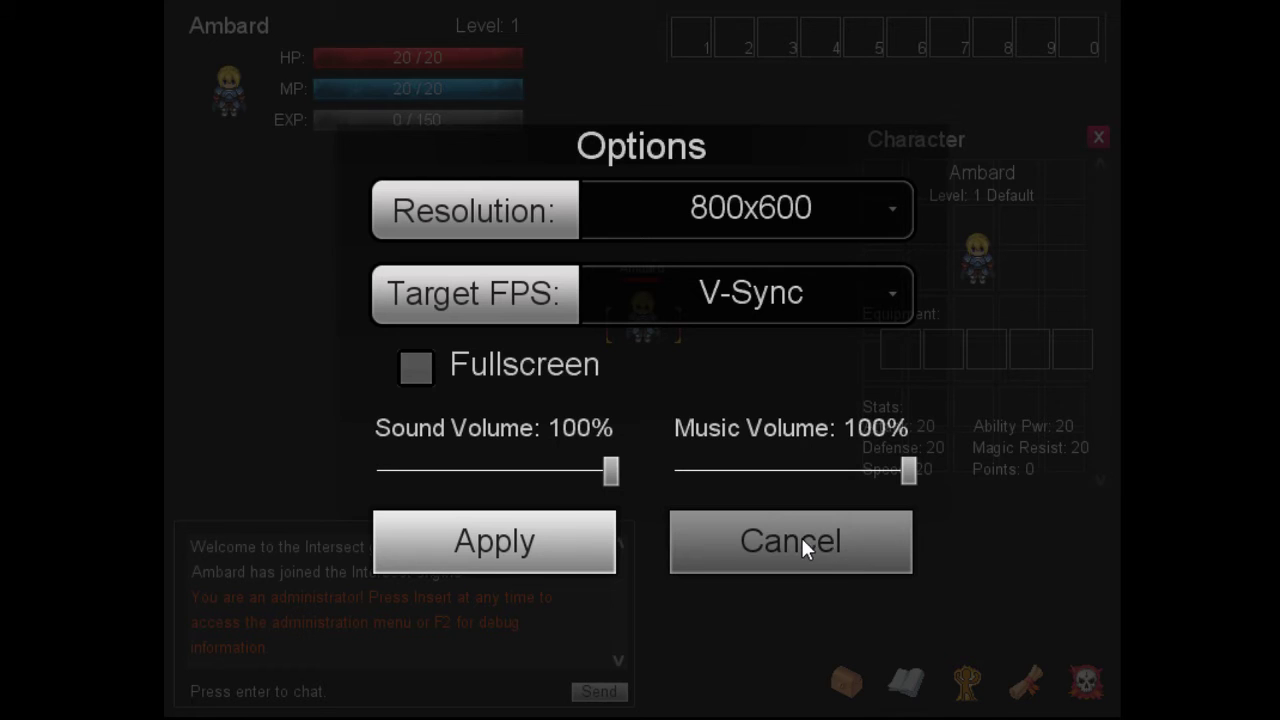
pyautogui.click(749, 540)
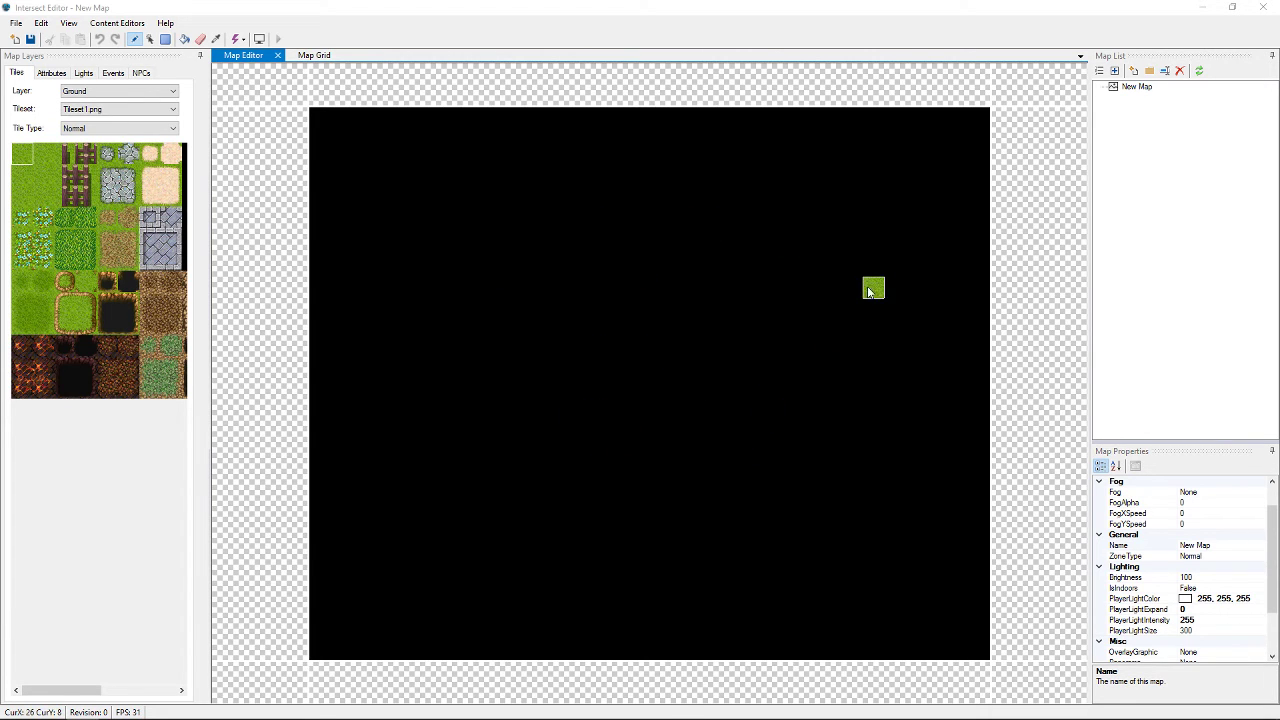
# Rename New Map to 'Start Map' in the Map List.
pyautogui.click(1136, 88)
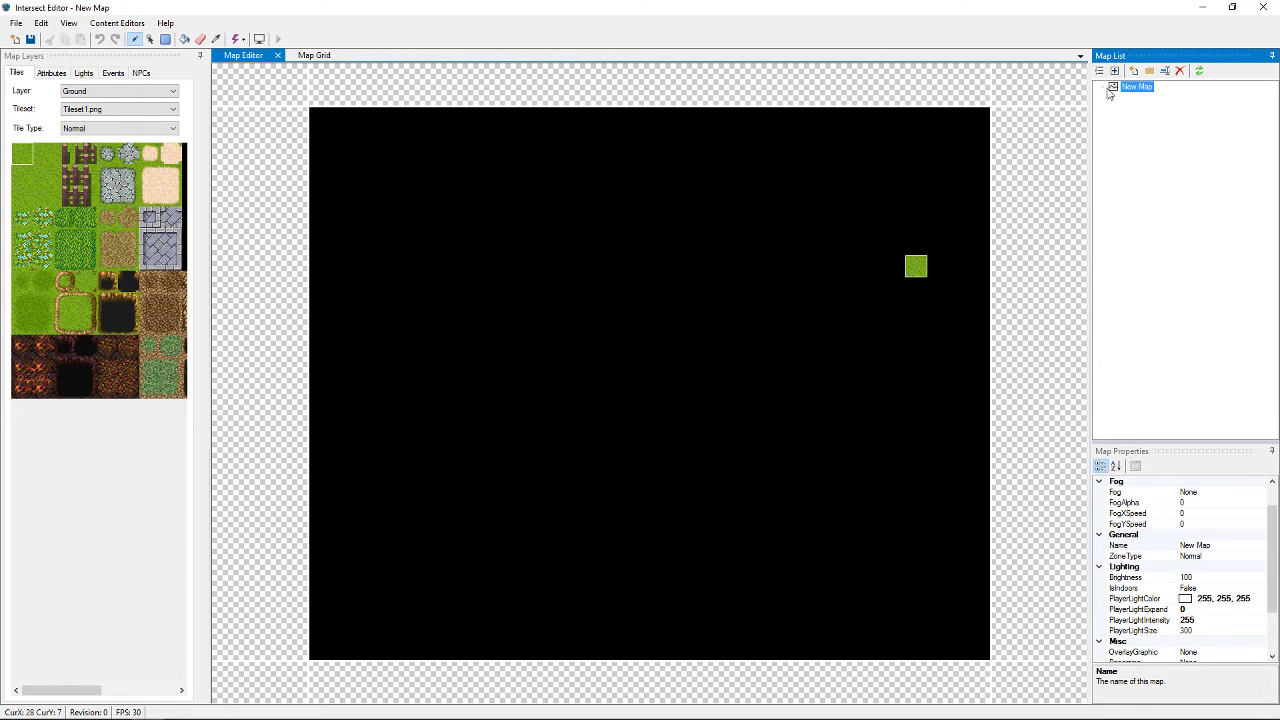
pyautogui.rightClick(1145, 88)
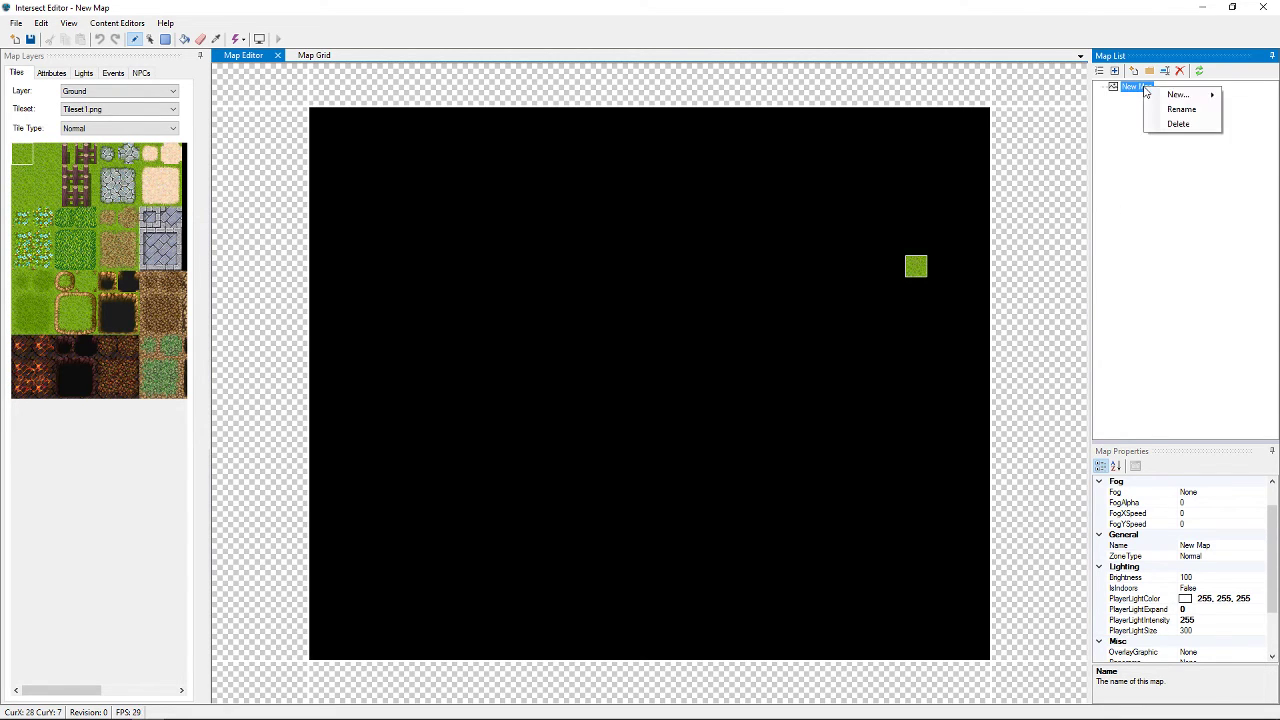
pyautogui.click(1180, 110)
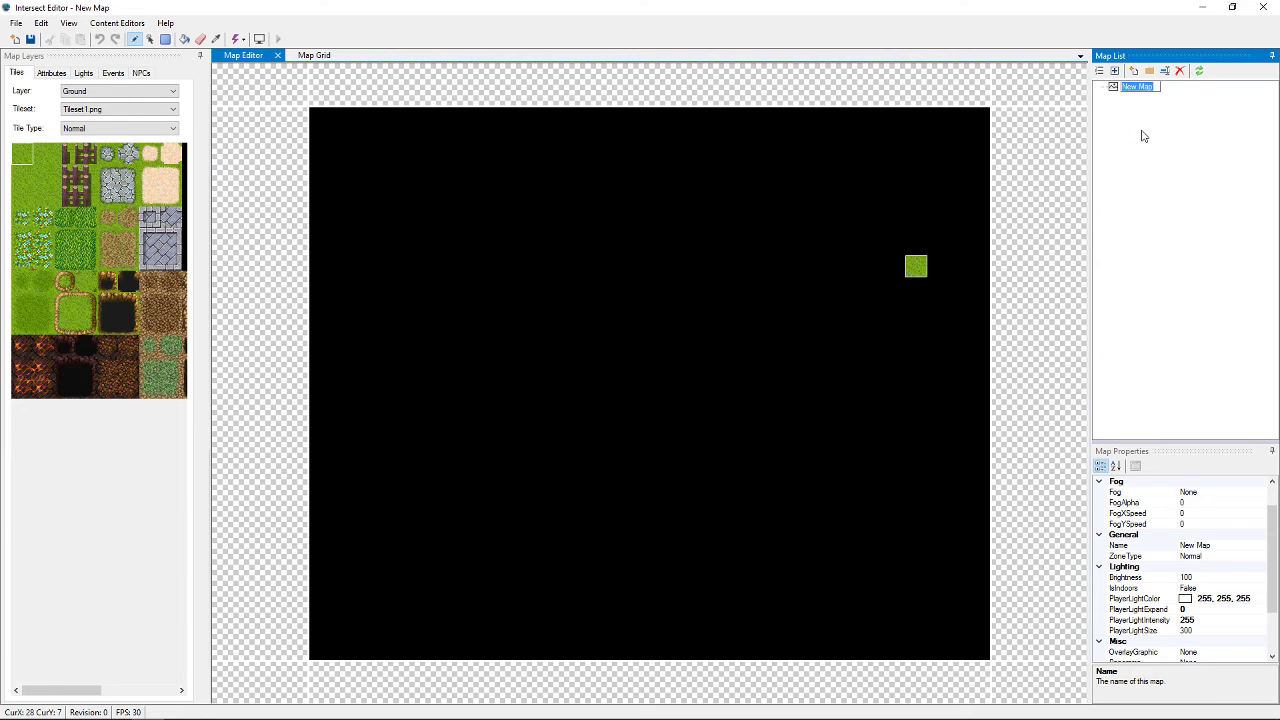
pyautogui.write('Start Map')
pyautogui.press('Return')
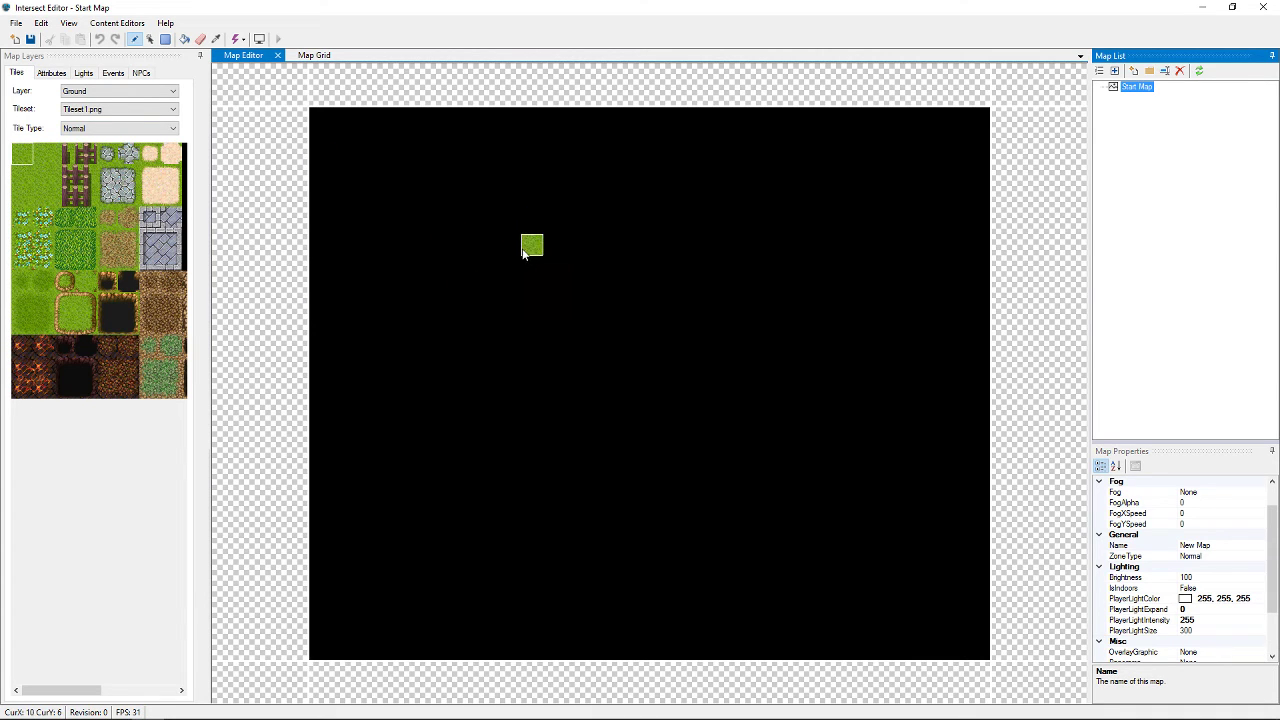
# Fill the Start Map's Ground layer with the plain grass tile.
pyautogui.click(94, 93)
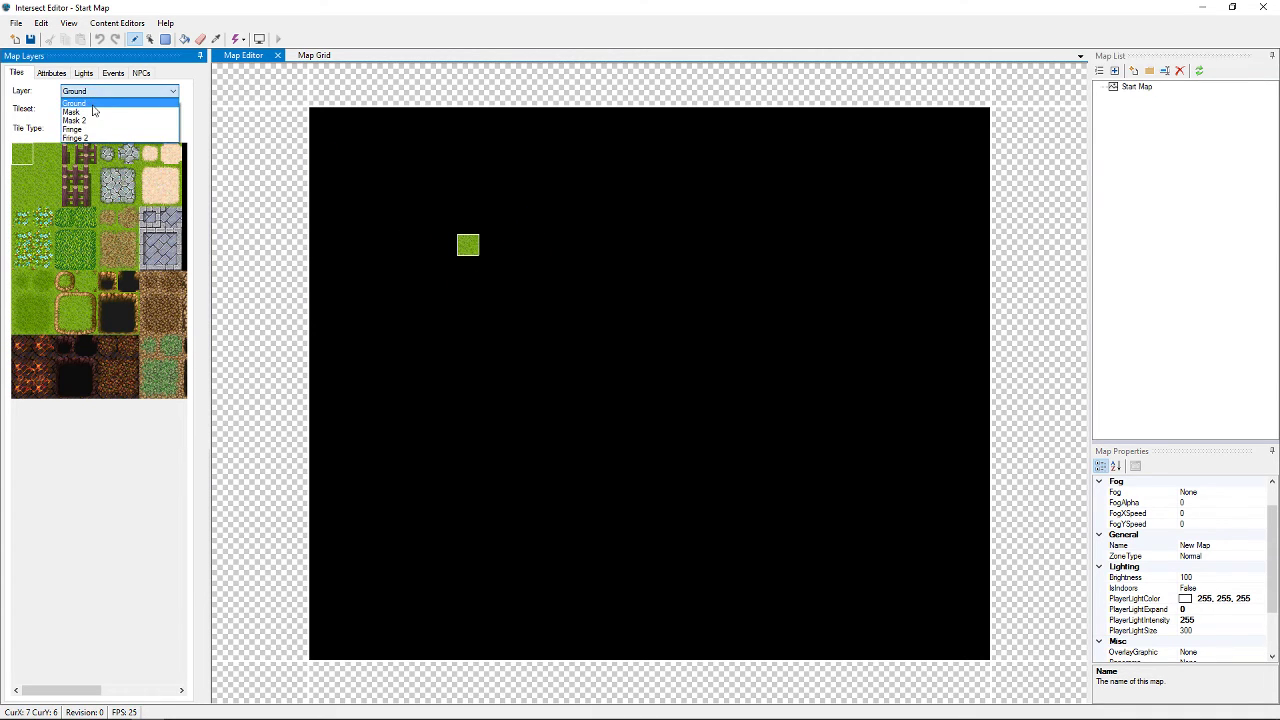
pyautogui.click(94, 103)
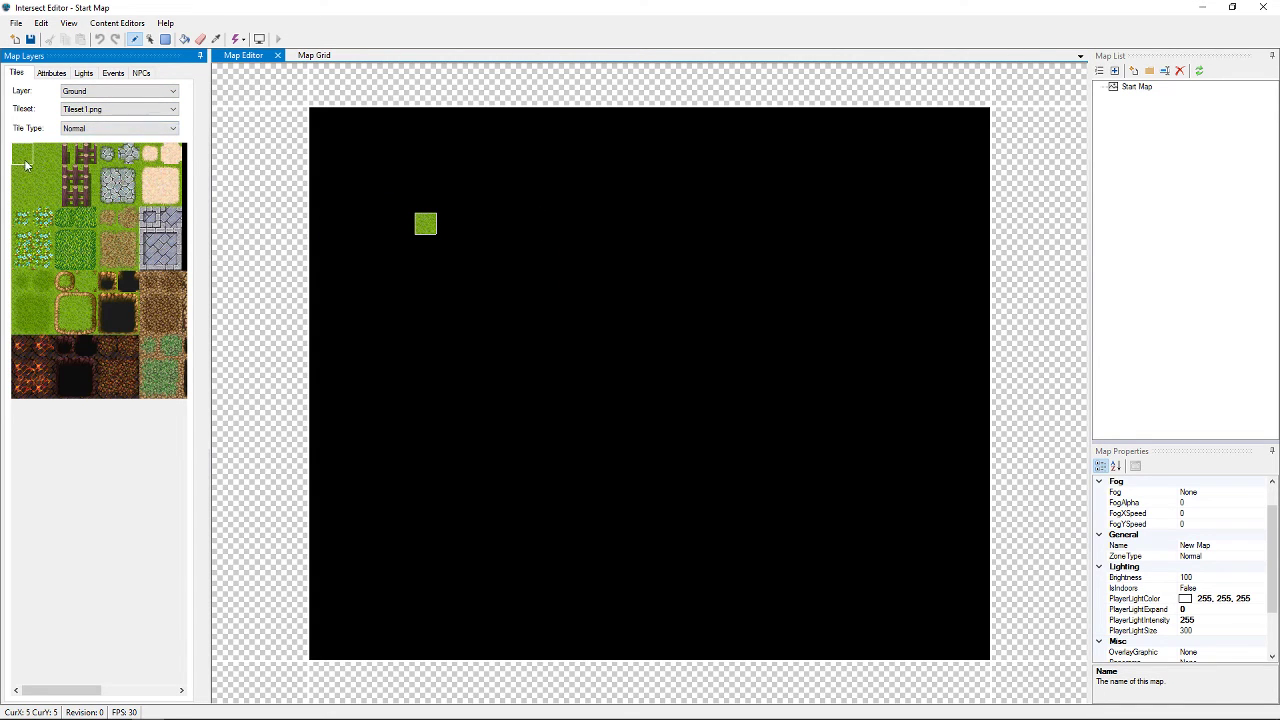
pyautogui.click(168, 192)
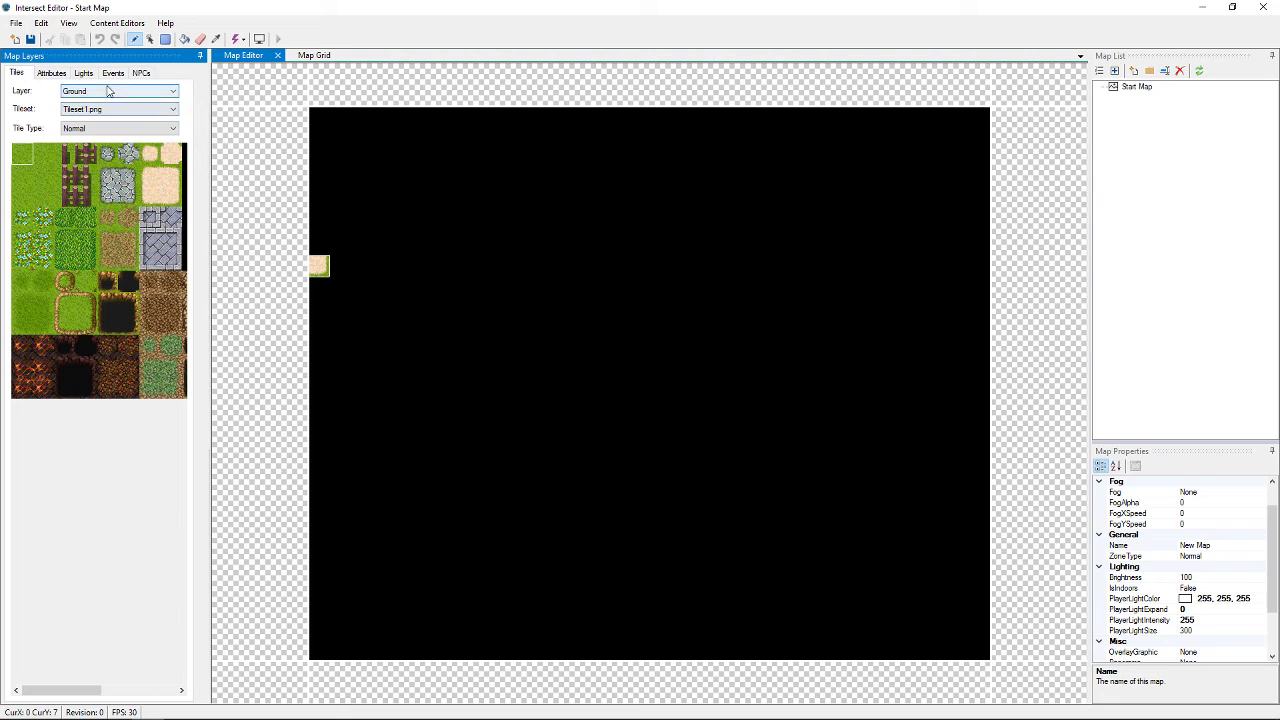
pyautogui.click(185, 42)
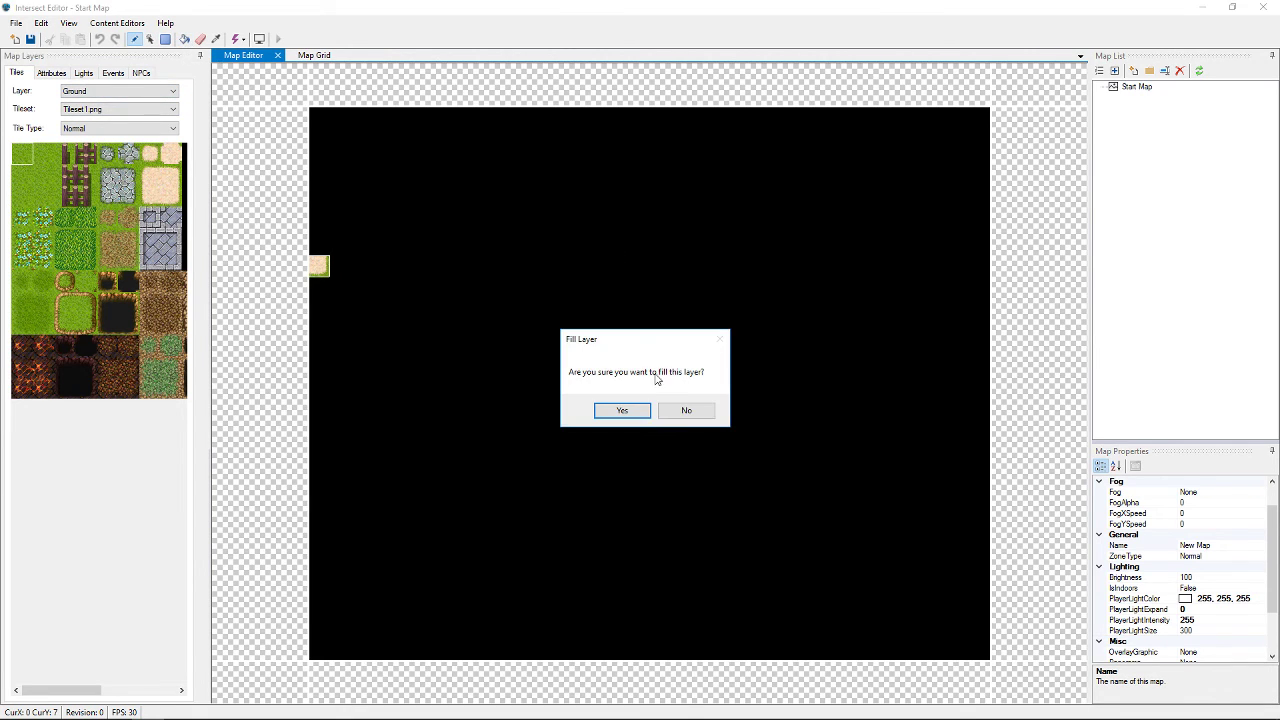
pyautogui.click(650, 411)
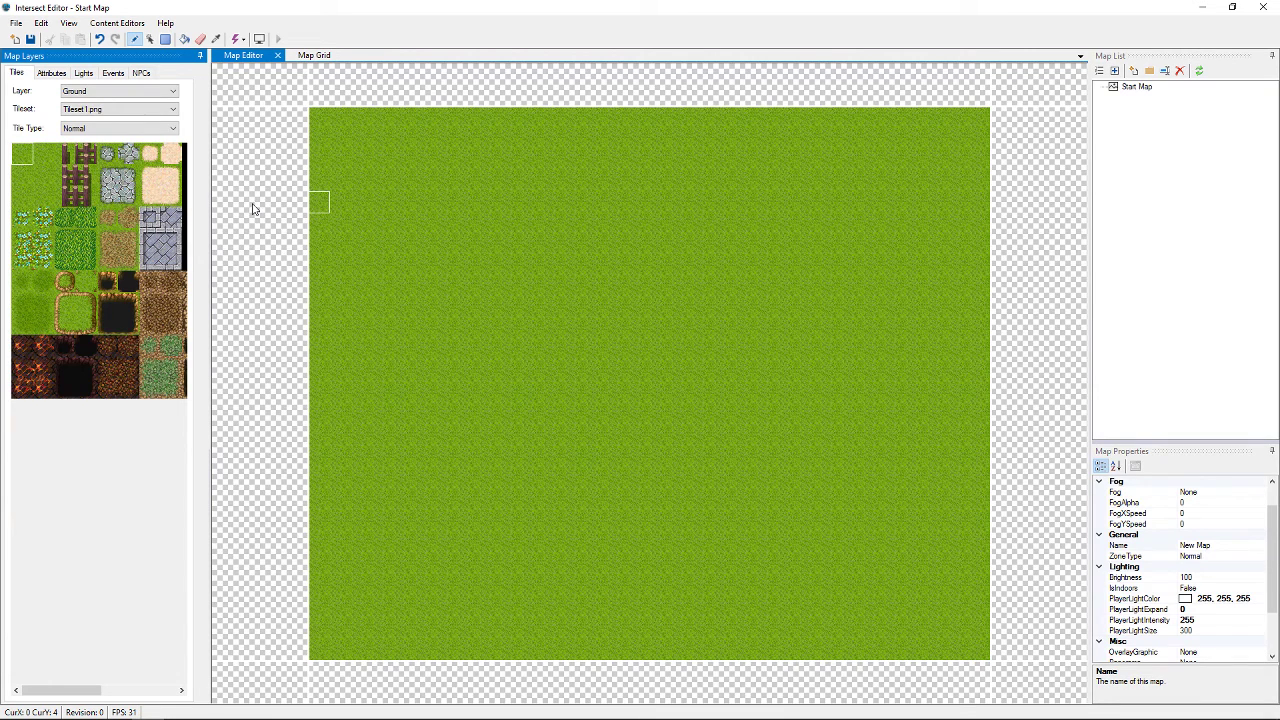
# Save the map as revision 1 and close Intersect Editor.
pyautogui.click(31, 39)
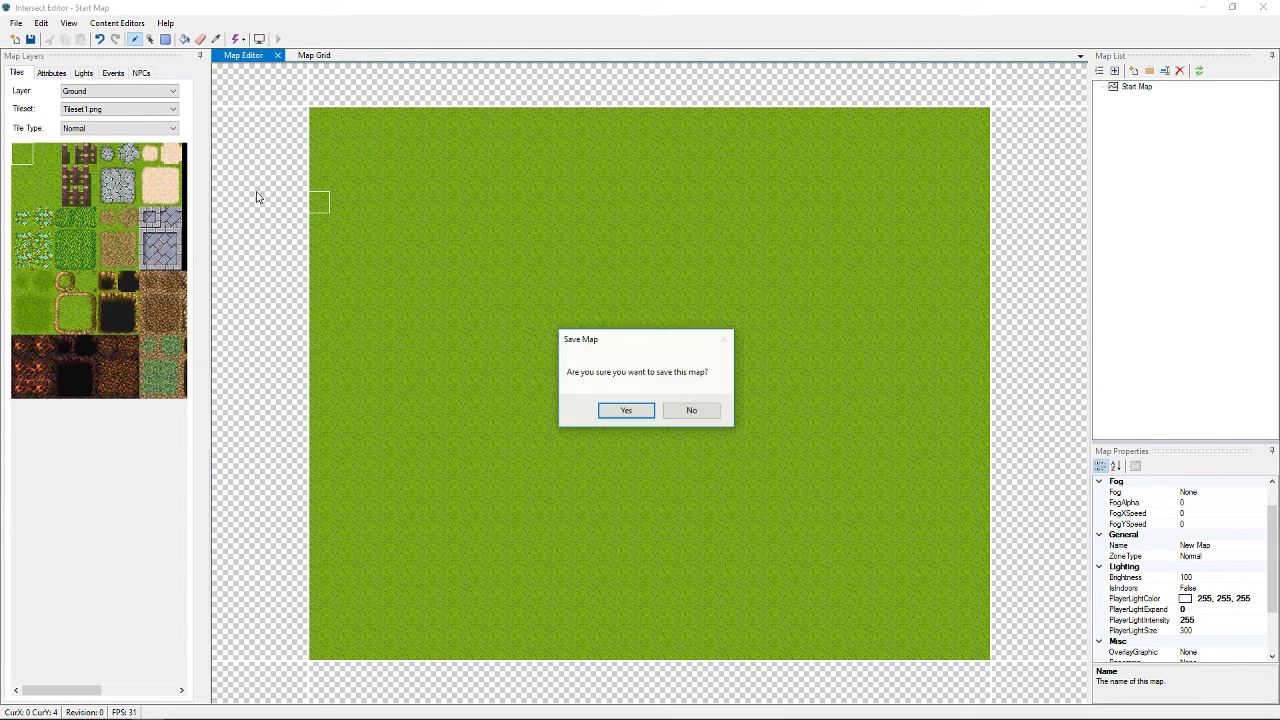
pyautogui.click(623, 411)
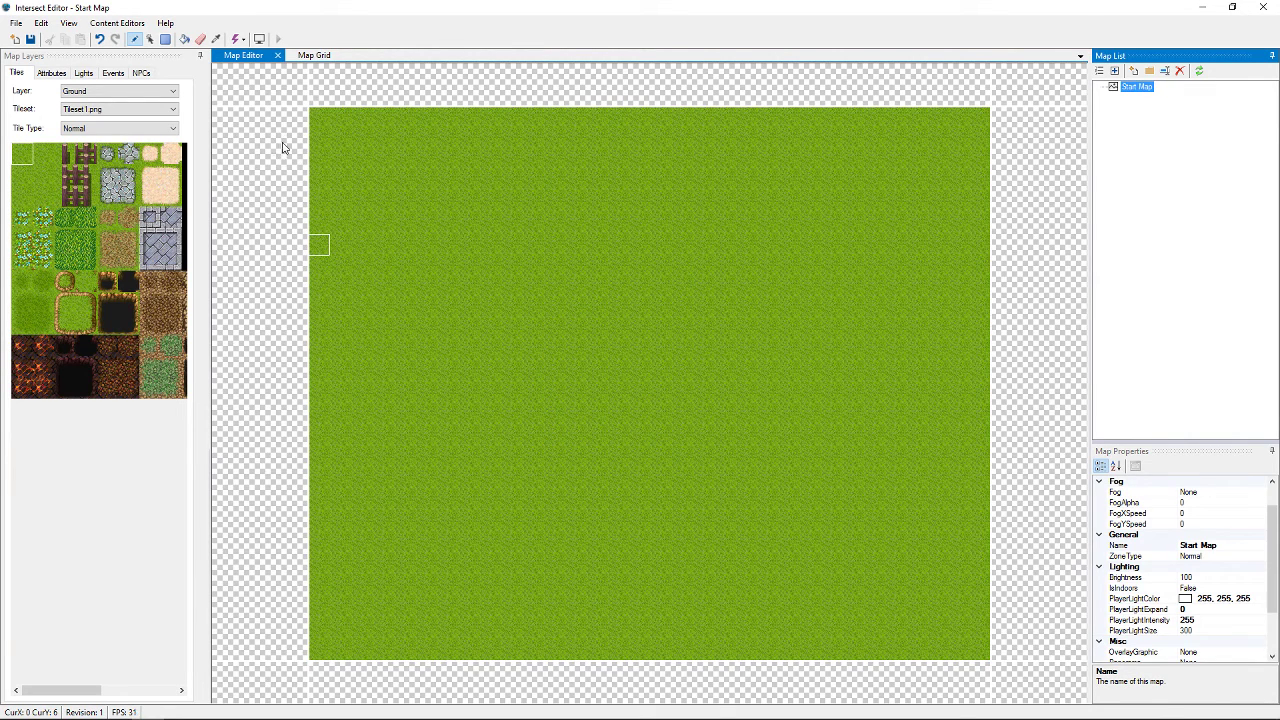
pyautogui.click(1263, 7)
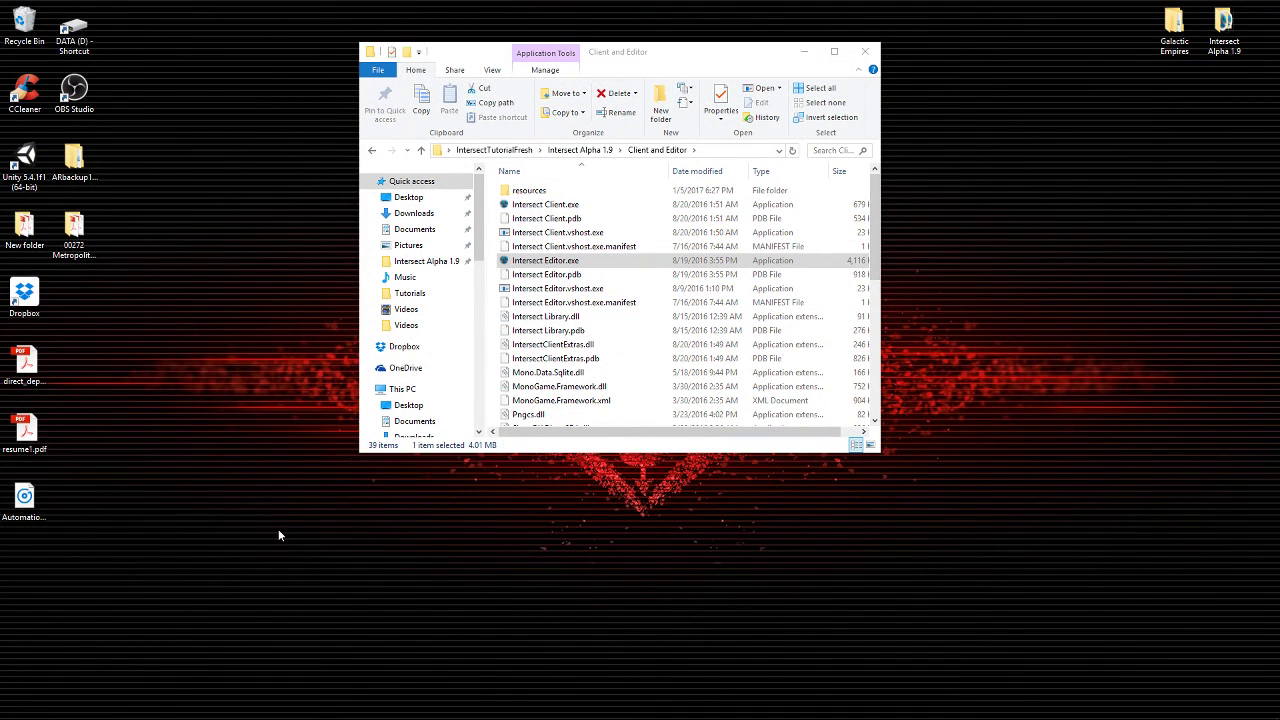
# Shut down the old server console, then restart Intersect Server.exe from the Server folder and minimize it.
pyautogui.click(524, 207)
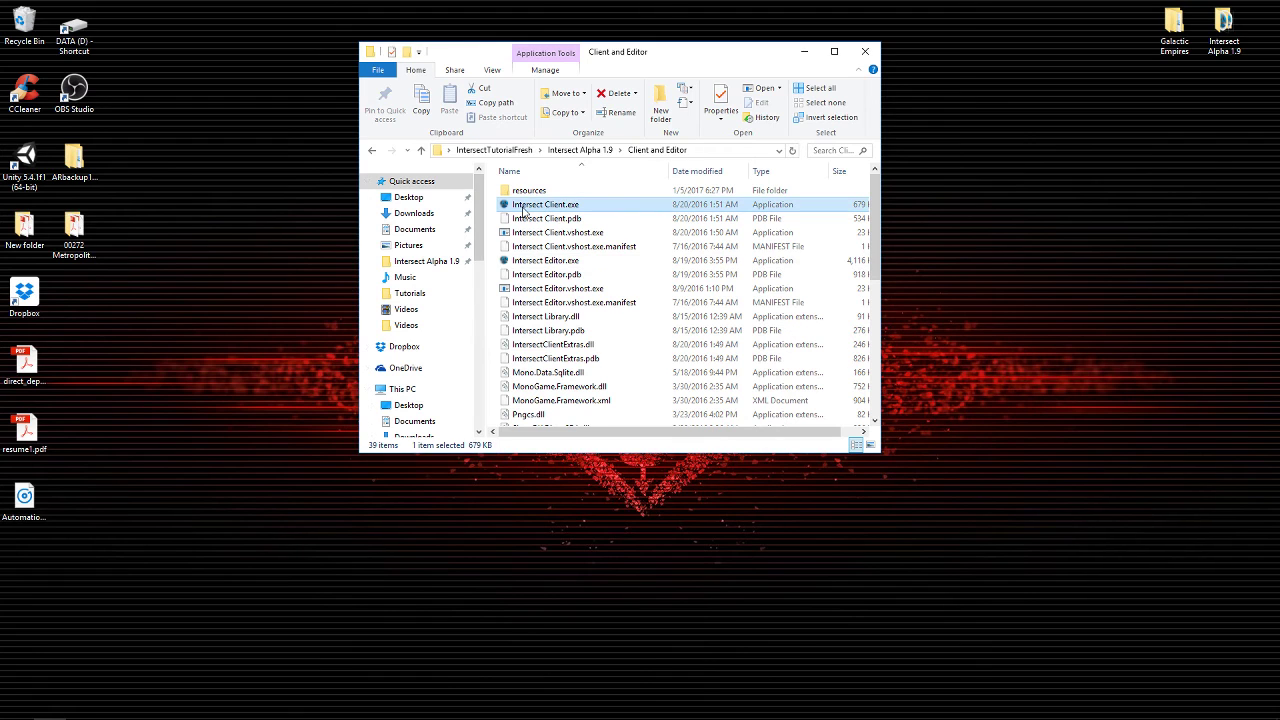
pyautogui.click(115, 706)
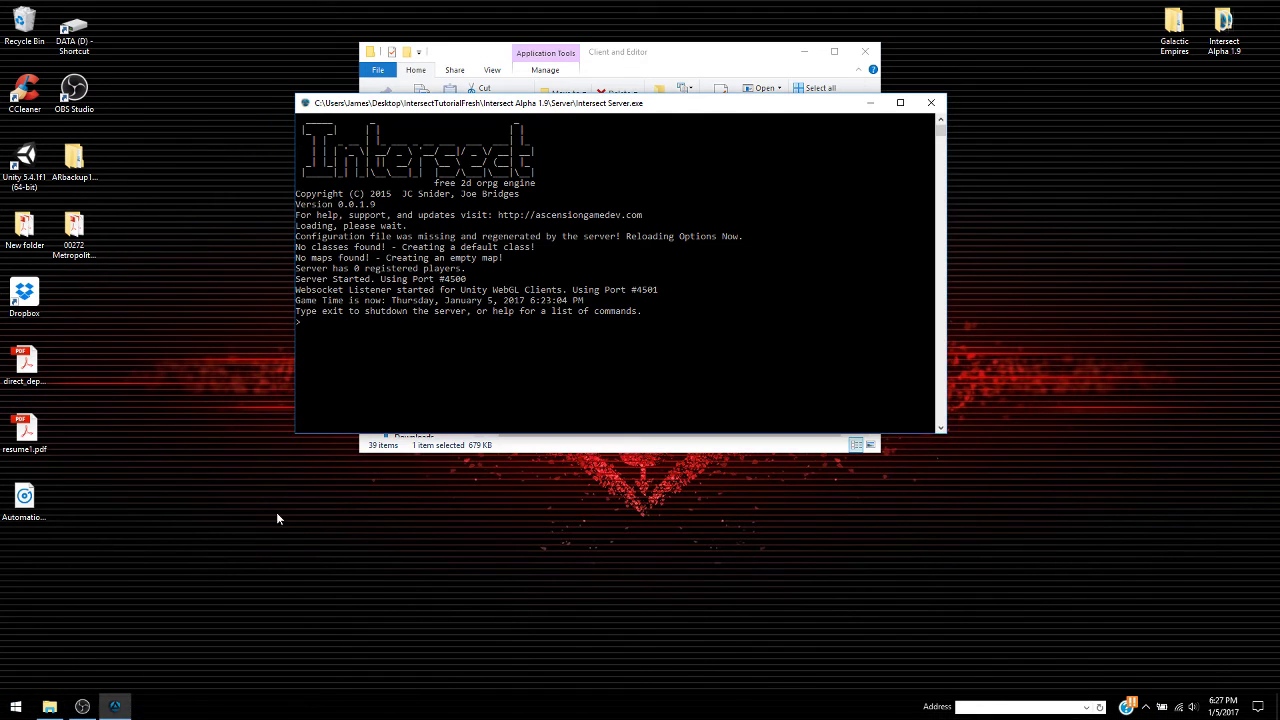
pyautogui.click(931, 102)
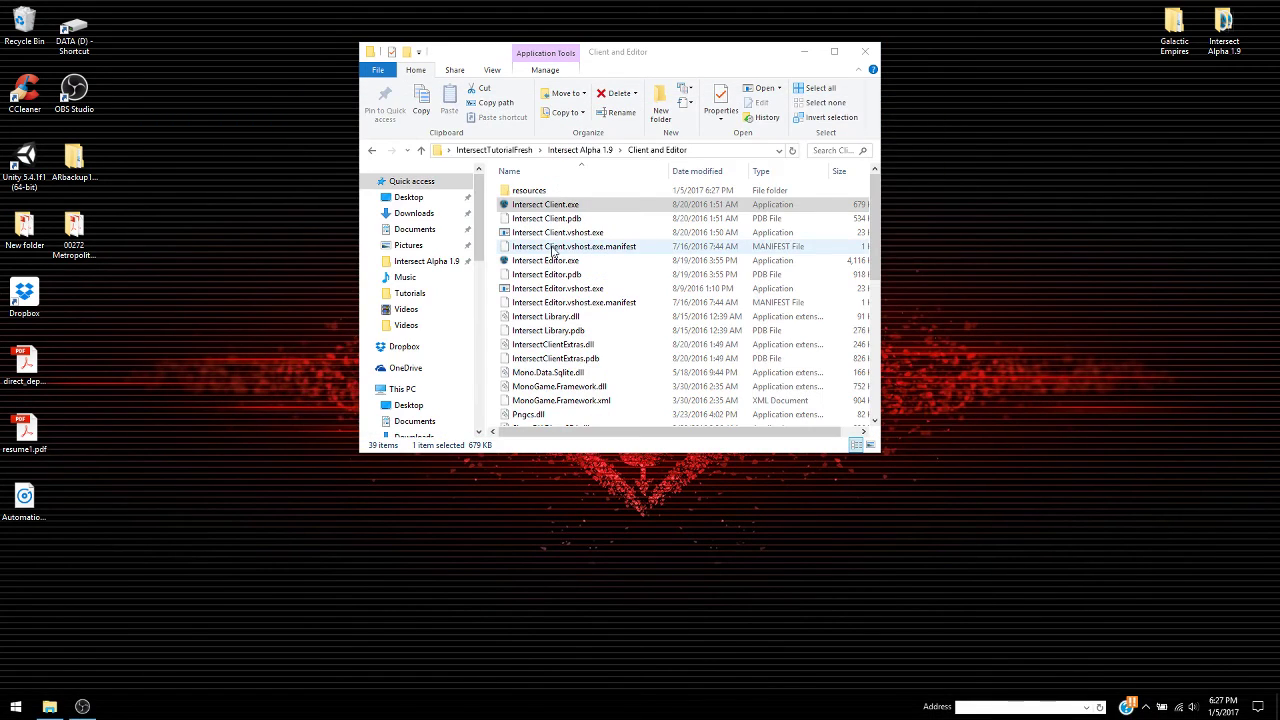
pyautogui.click(371, 150)
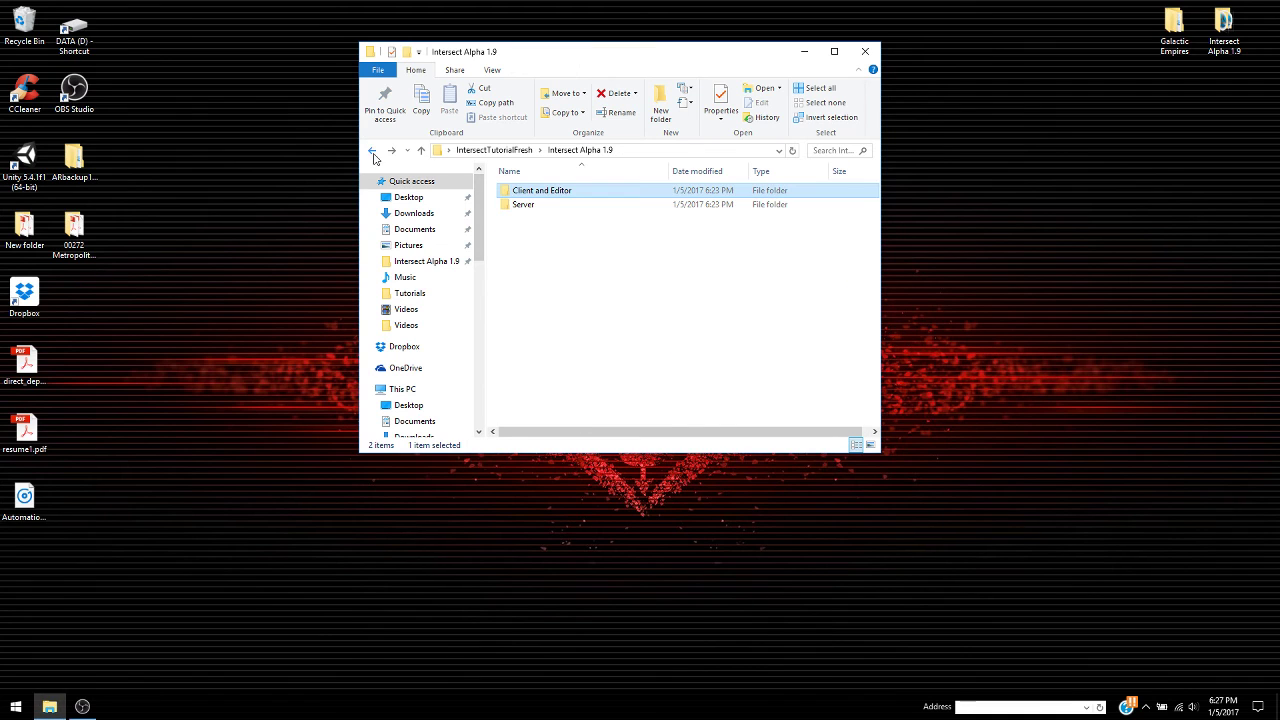
pyautogui.doubleClick(525, 205)
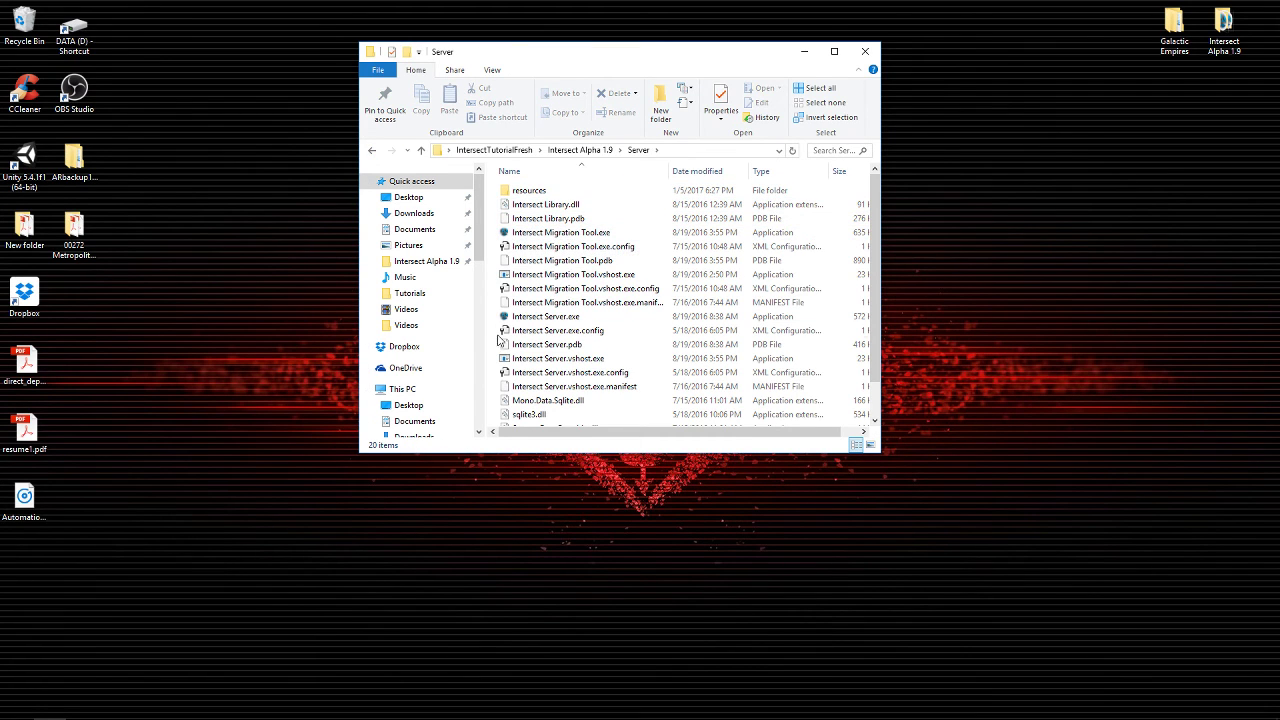
pyautogui.doubleClick(535, 317)
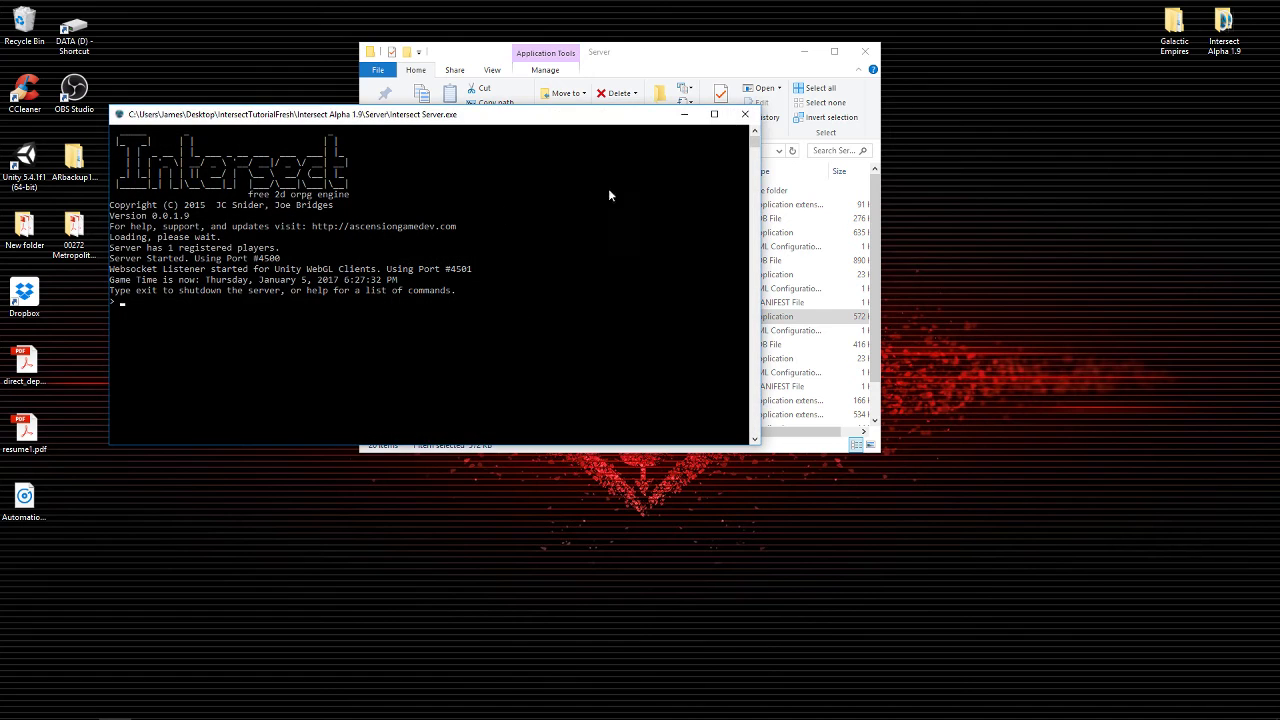
pyautogui.click(683, 116)
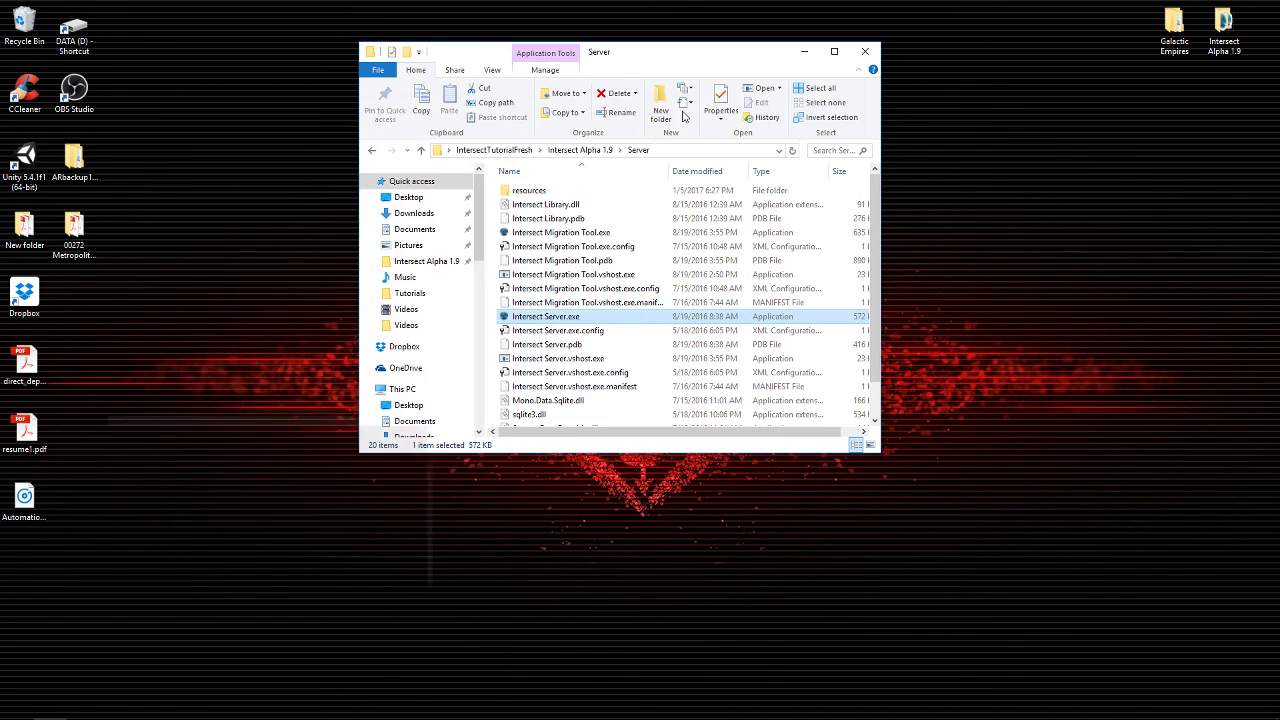
# Launch Intersect Client.exe from the Client and Editor folder.
pyautogui.click(372, 152)
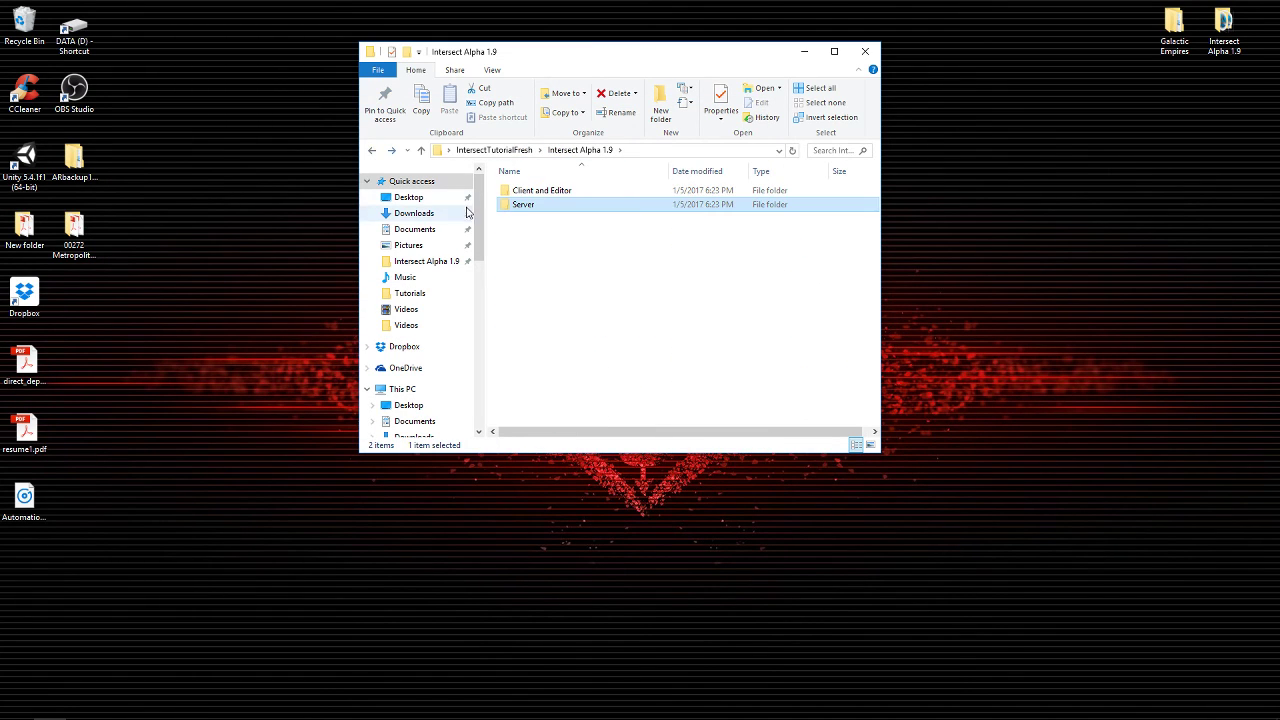
pyautogui.click(503, 192)
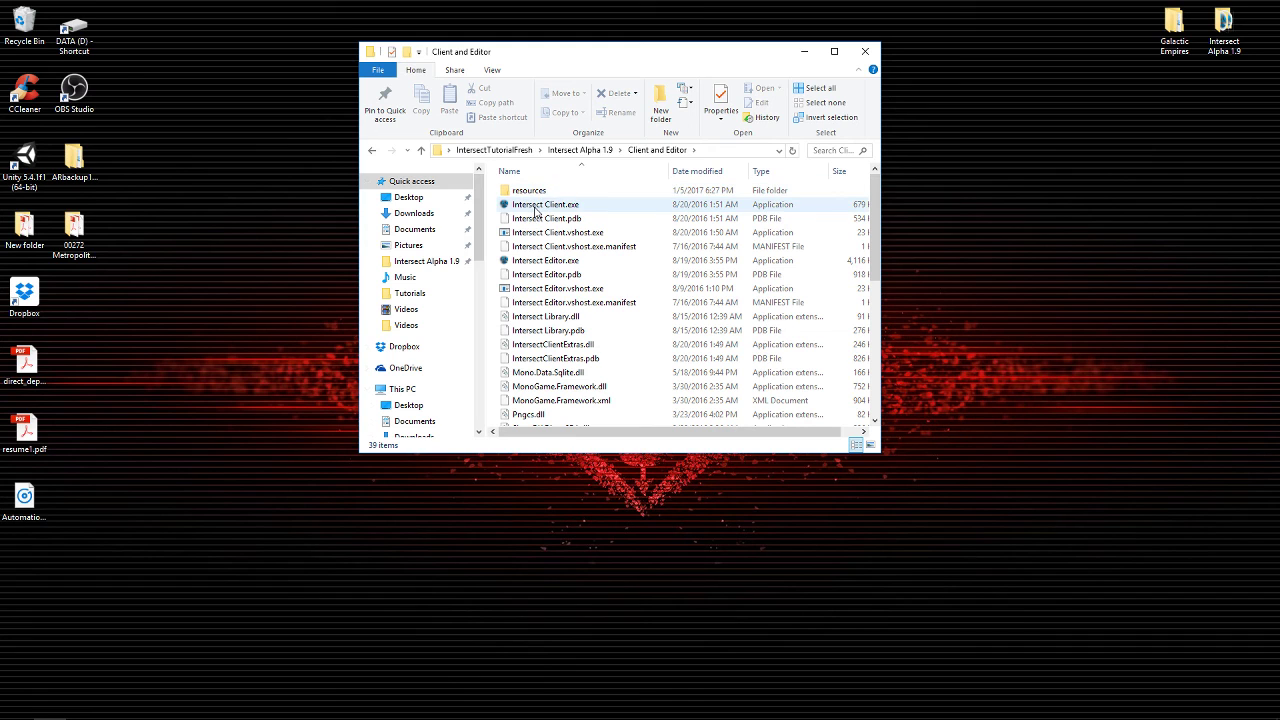
pyautogui.doubleClick(545, 205)
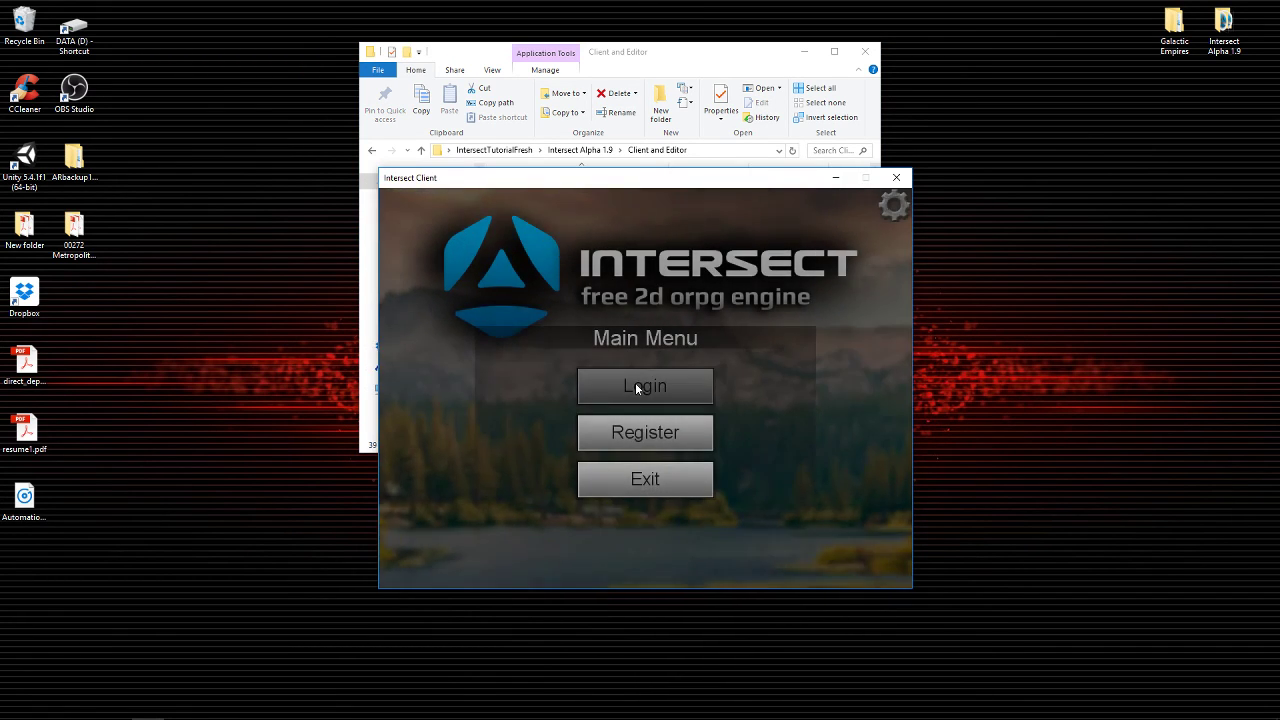
# Log in to the client with the character's username and password.
pyautogui.click(644, 396)
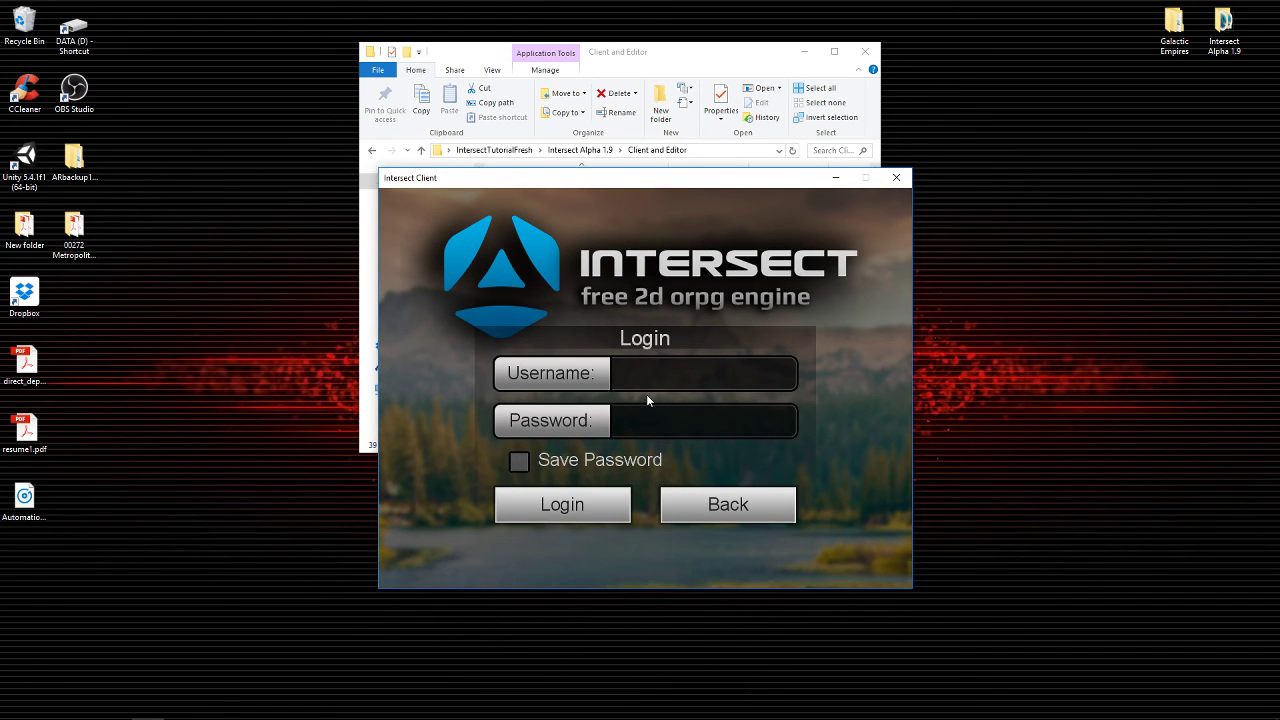
pyautogui.write('Ambard')
pyautogui.click(660, 416)
pyautogui.write('******')
pyautogui.click(570, 505)
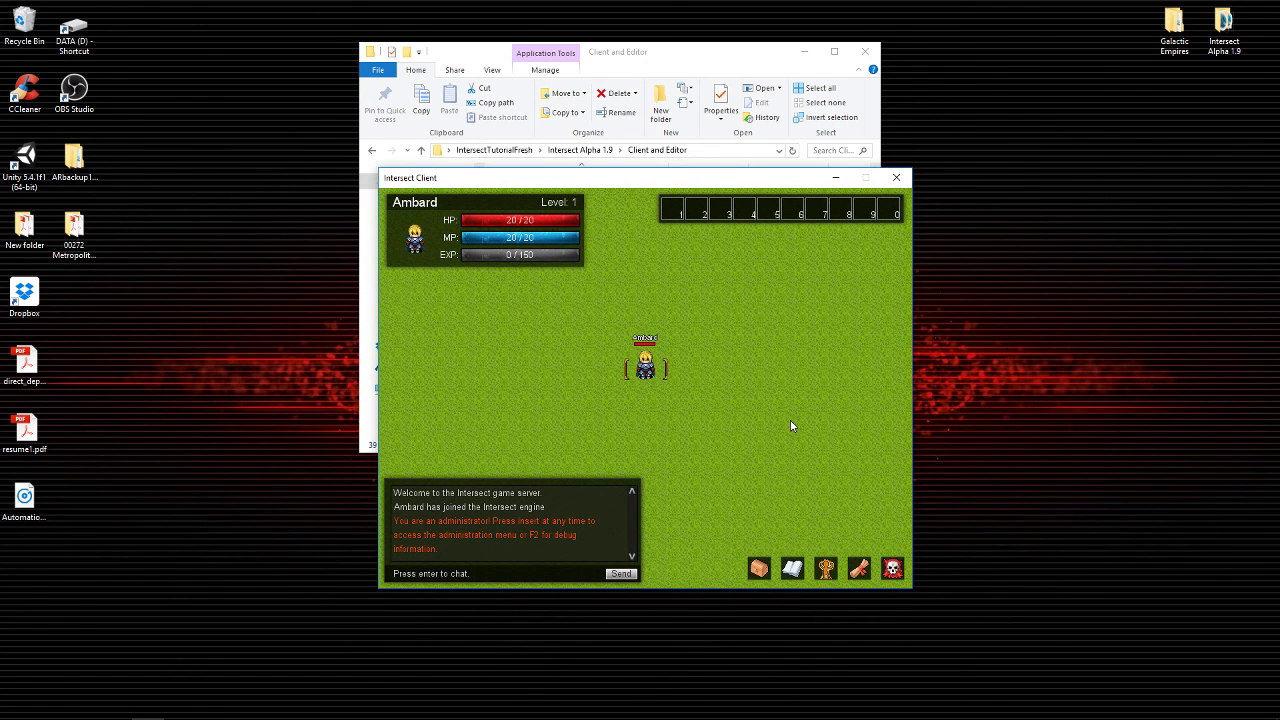
# Walk the character up and down a few tiles on the grass start map.
pyautogui.press('Down')
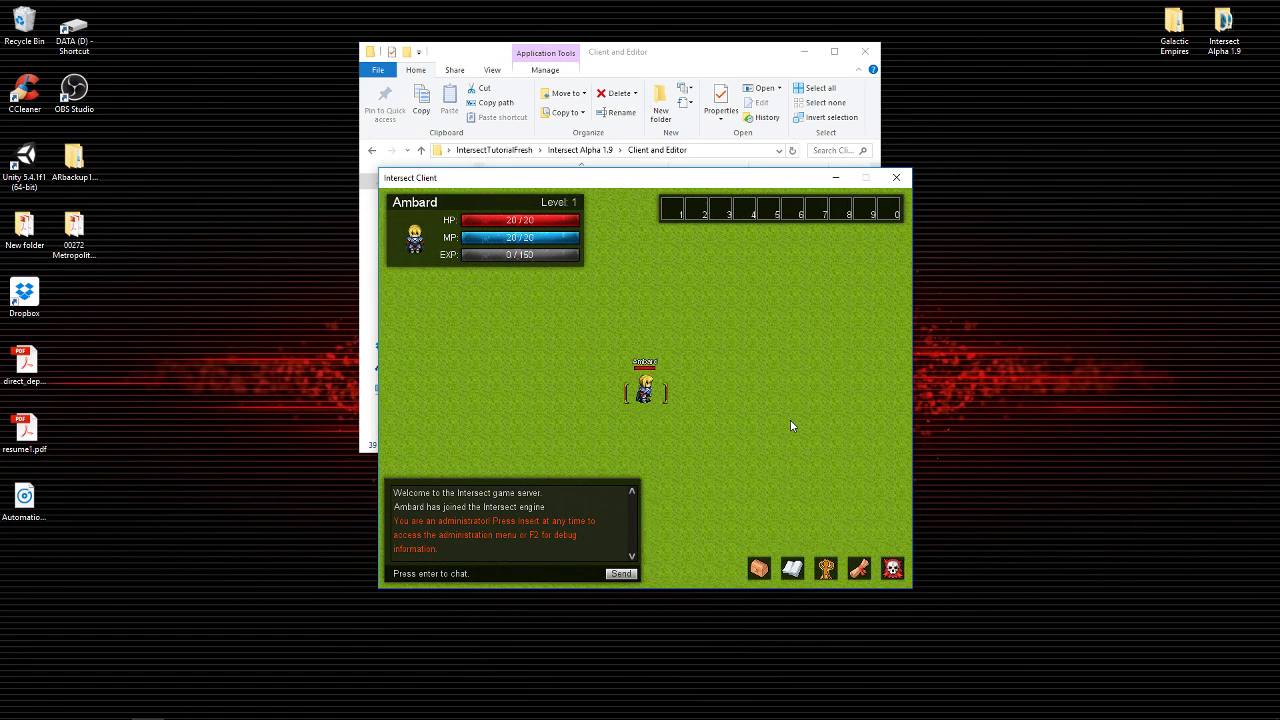
pyautogui.press('Up')
pyautogui.press('Up')
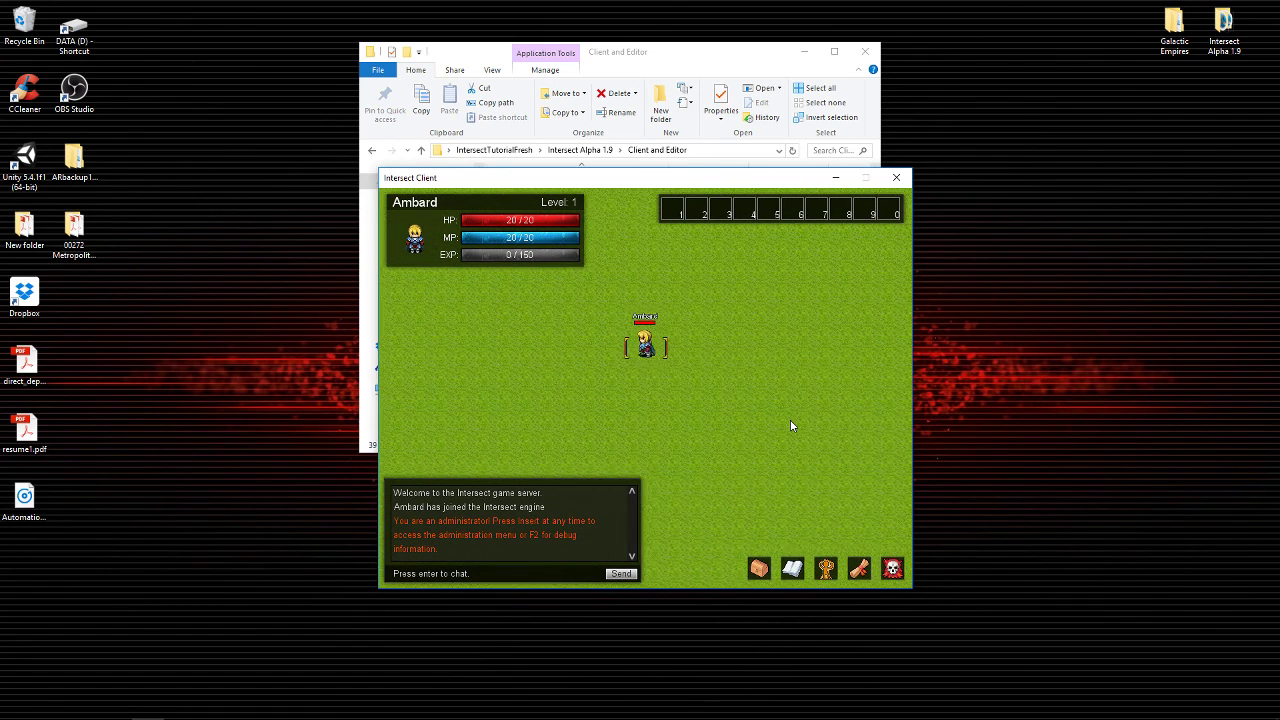
pyautogui.press('Down')
pyautogui.press('Up')
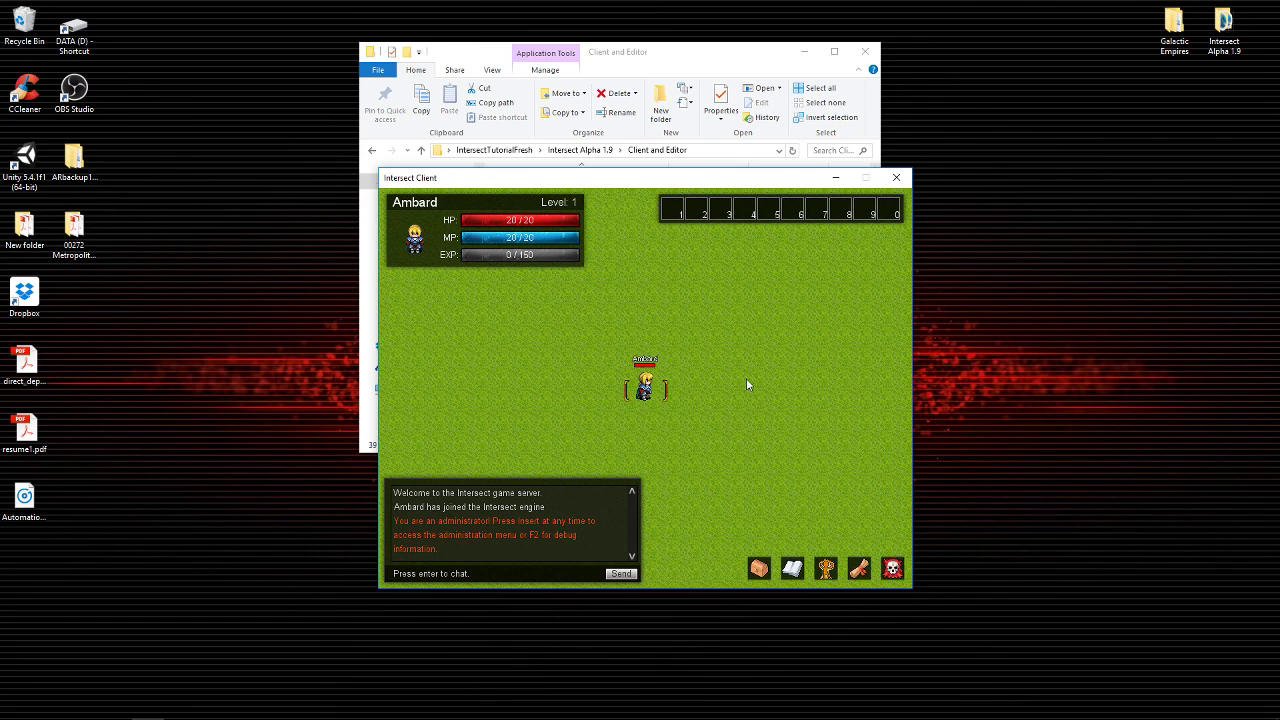
pyautogui.click(892, 569)
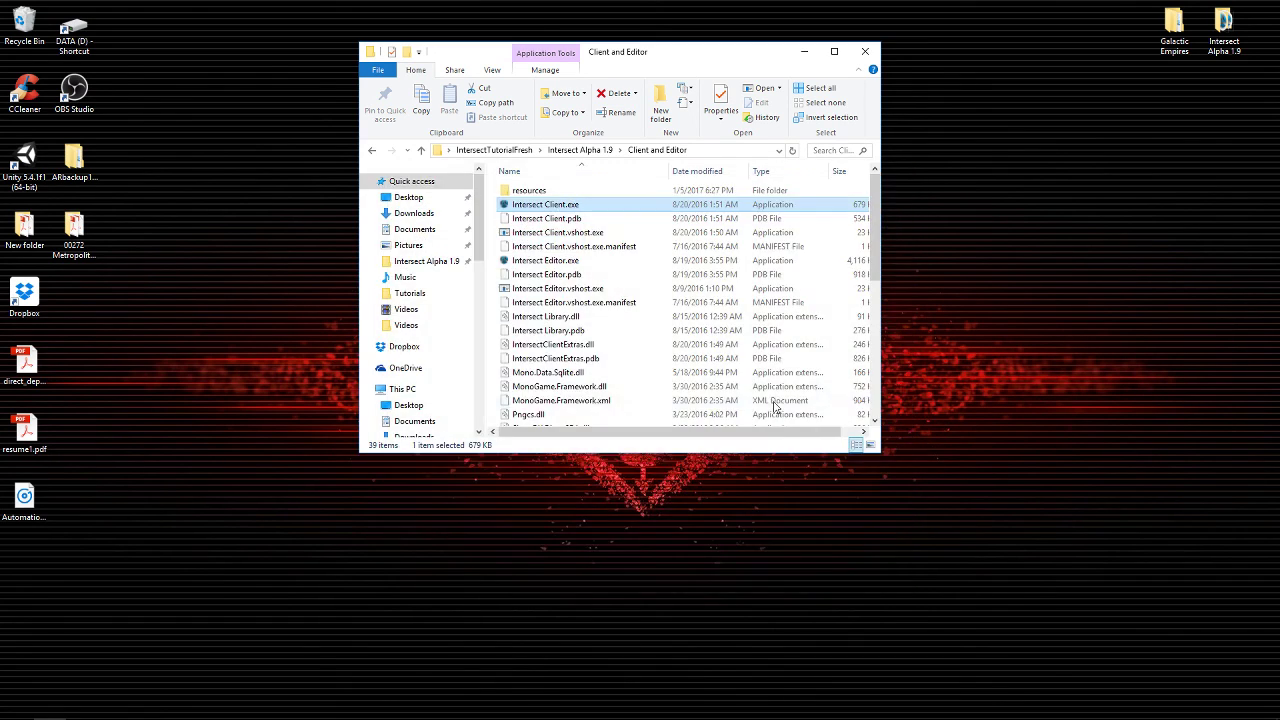